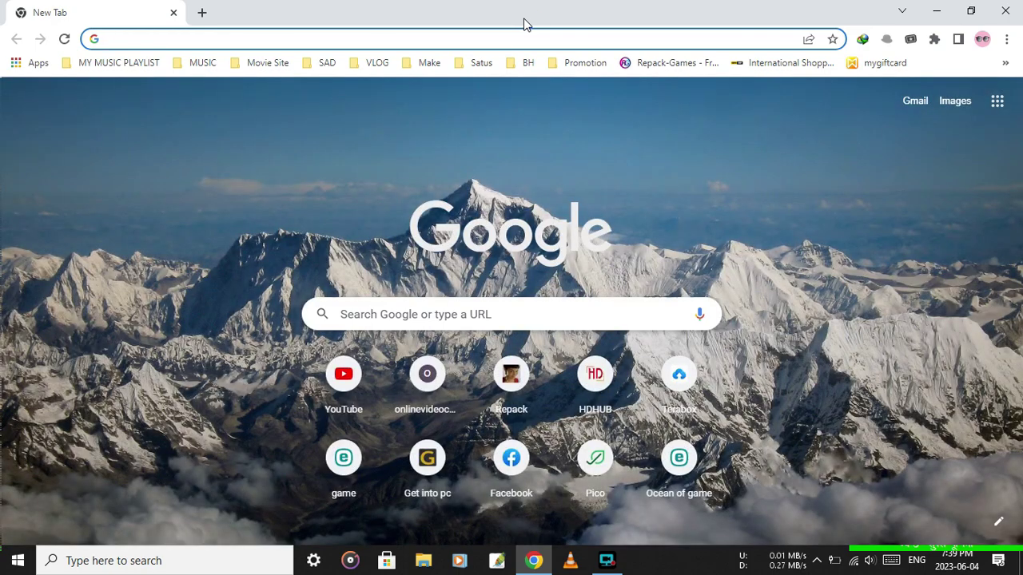
- Search Google for 'dafont' from the Chrome address bar
text(da)
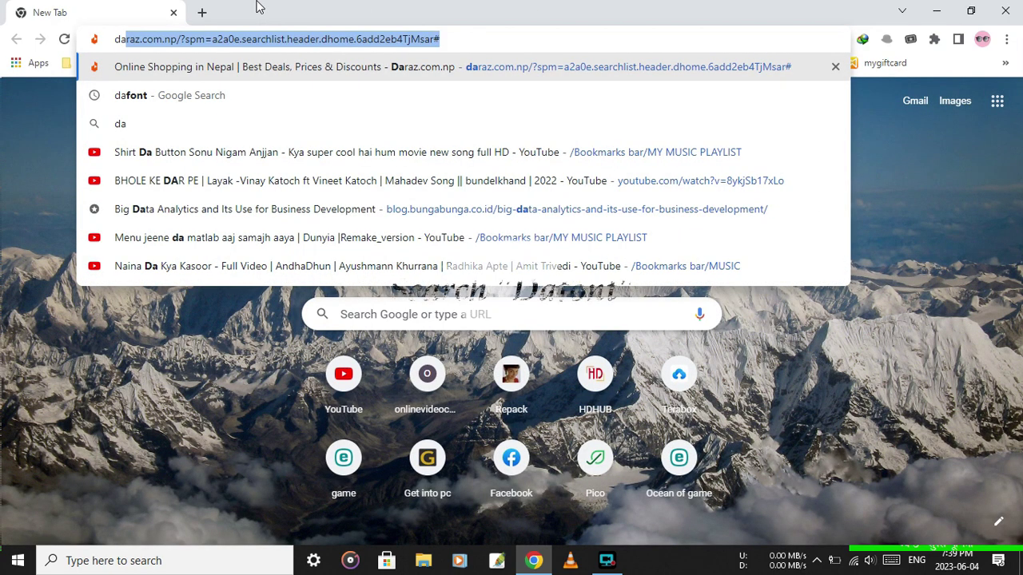
text(font)
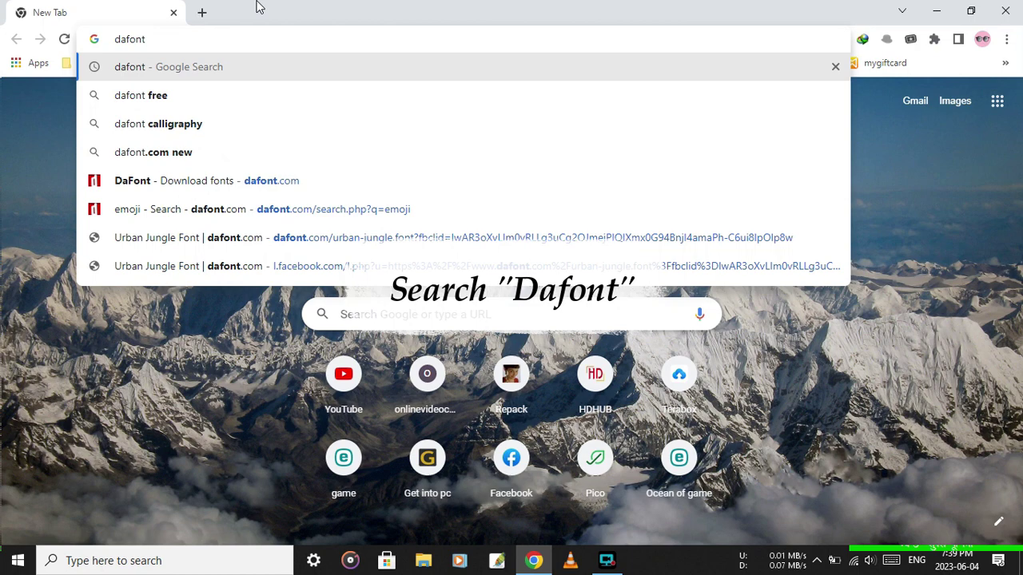
key(Return)
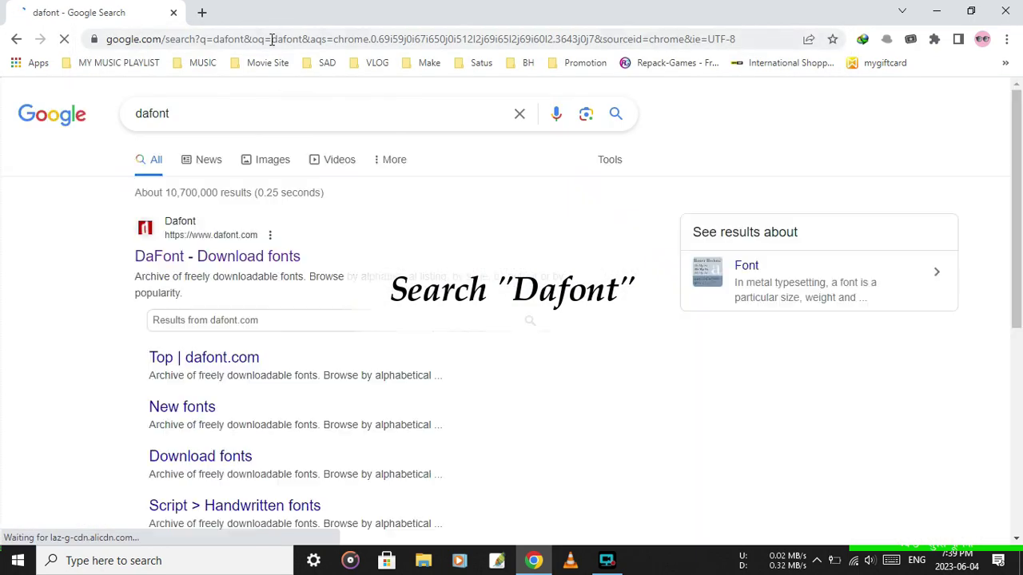
- Open the DaFont site, search it for 'jungle', and browse the 49 font results
click(257, 259)
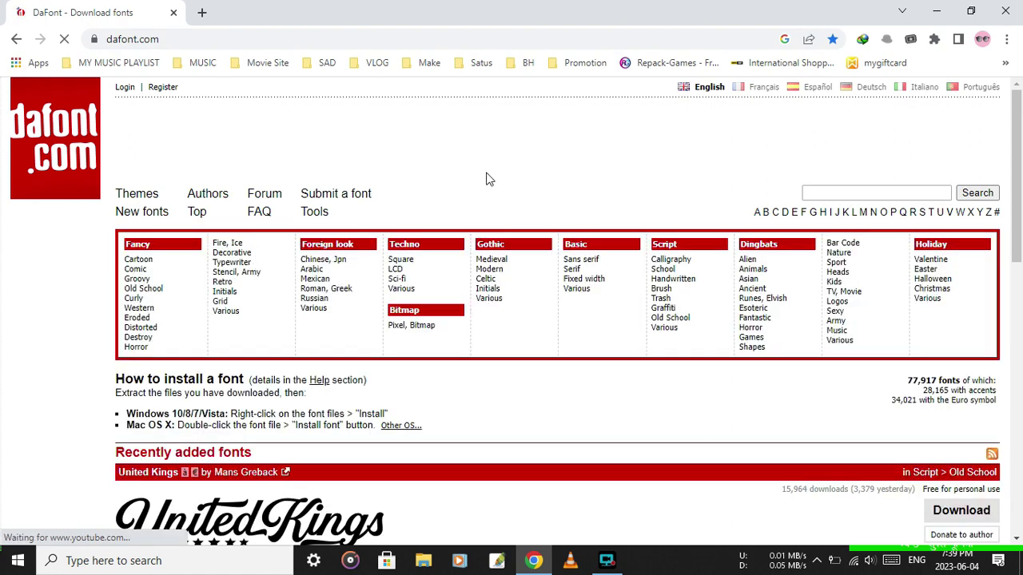
click(834, 193)
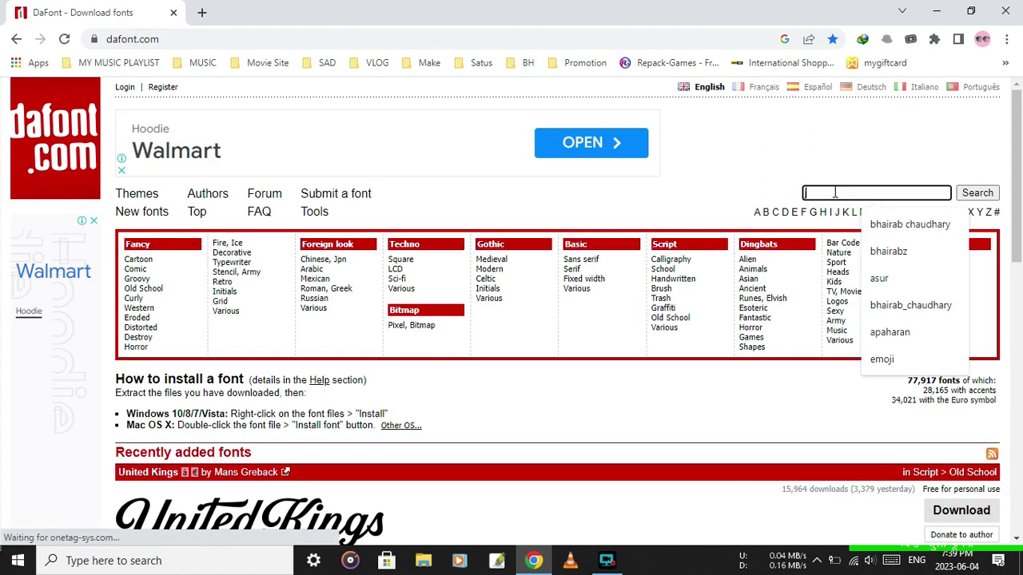
text(jungle)
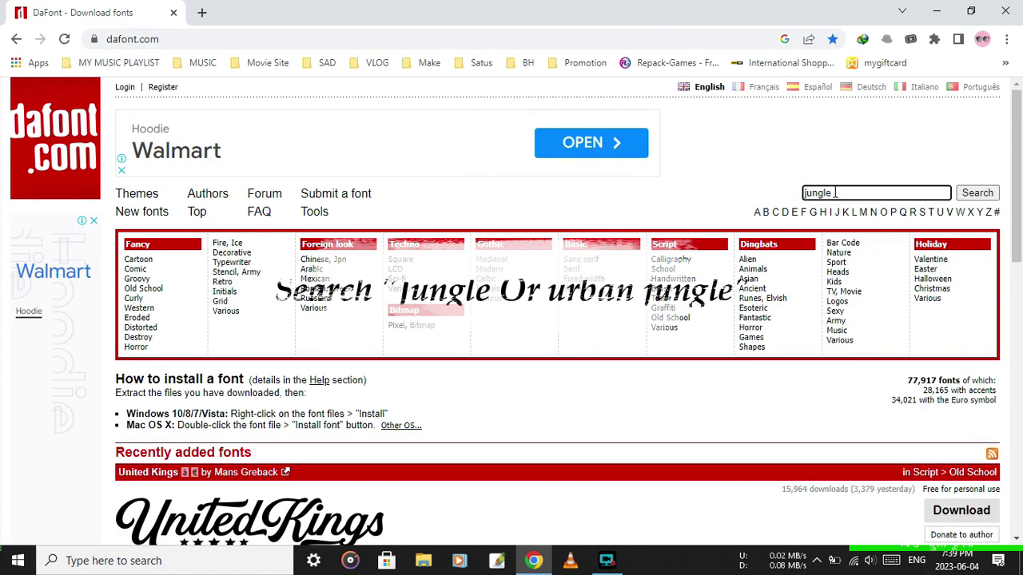
key(Return)
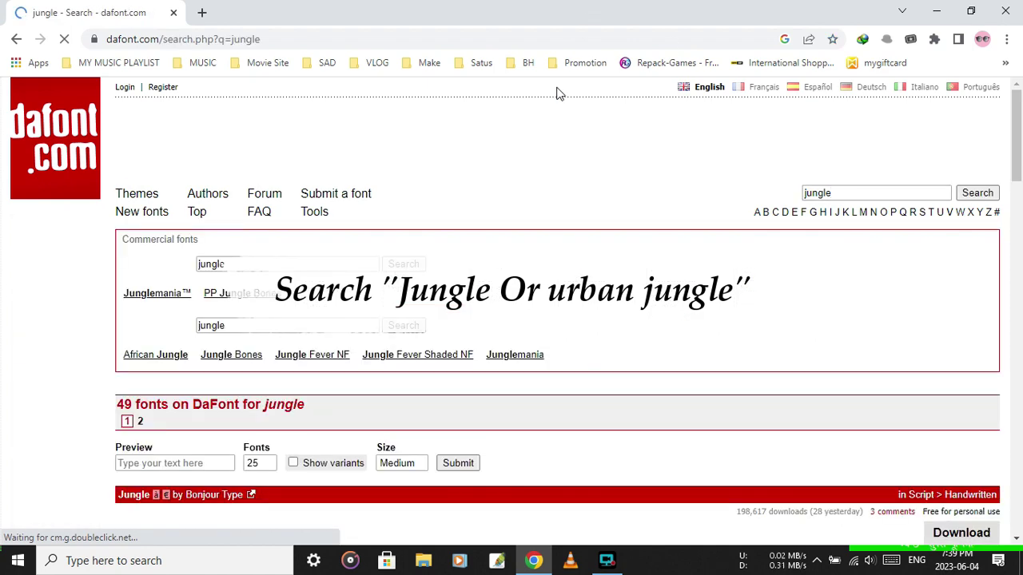
scroll(542, 149, down, 2)
scroll(542, 149, down, 6)
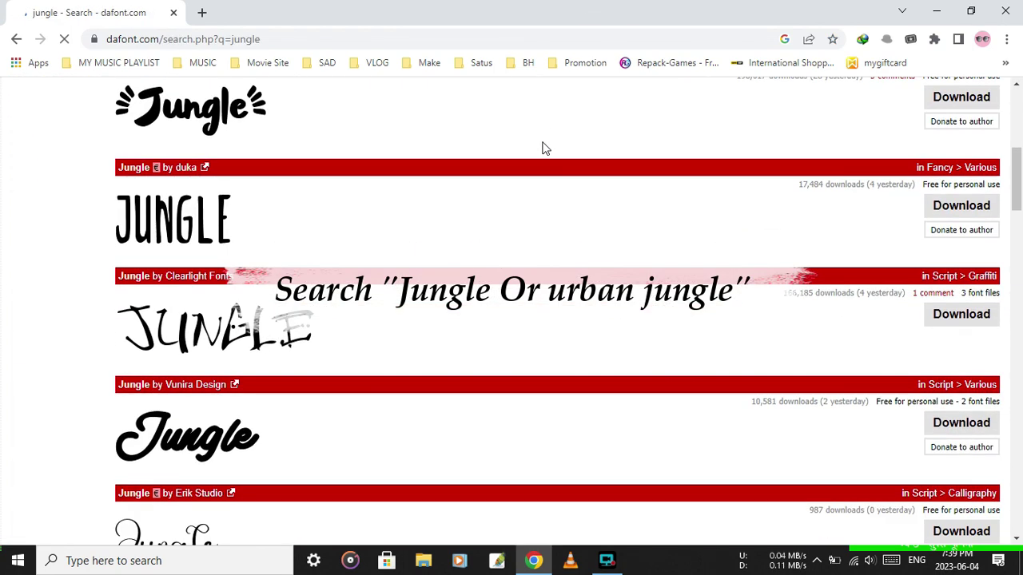
scroll(544, 150, down, 1)
scroll(543, 151, down, 7)
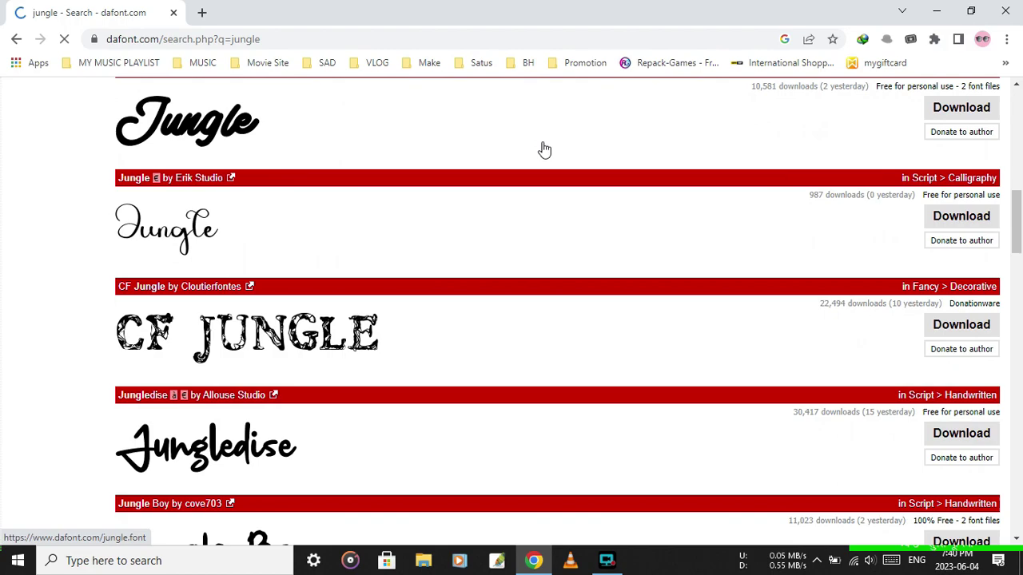
scroll(543, 151, down, 6)
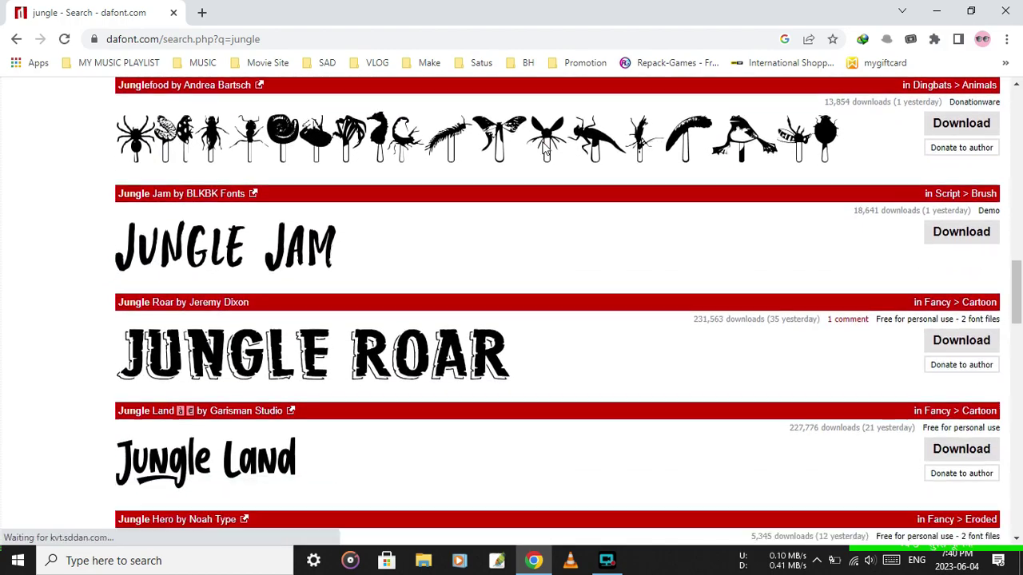
scroll(541, 149, down, 12)
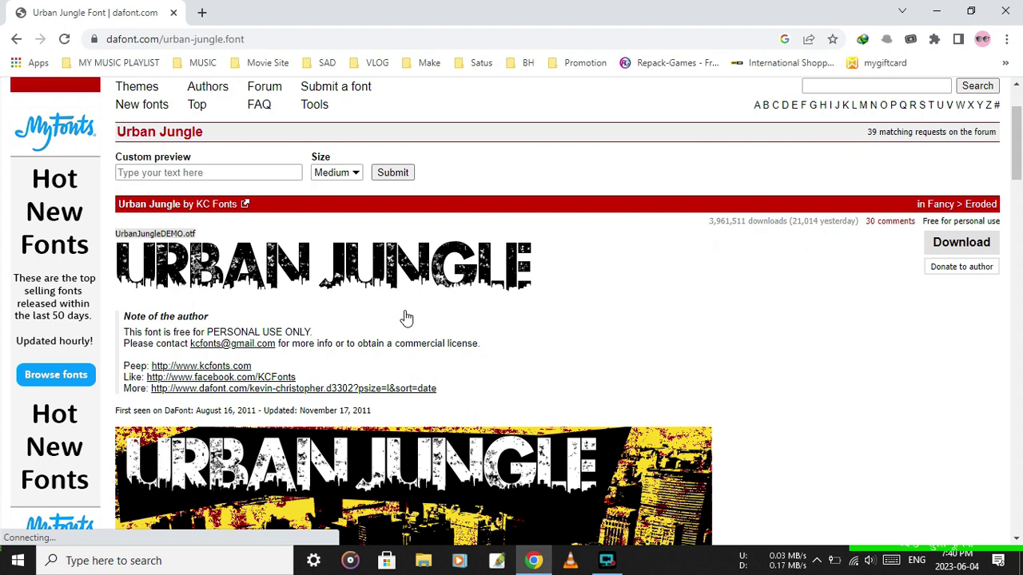
- Download the Urban Jungle font as urban_jungle_2.zip with IDM and open its folder
click(962, 242)
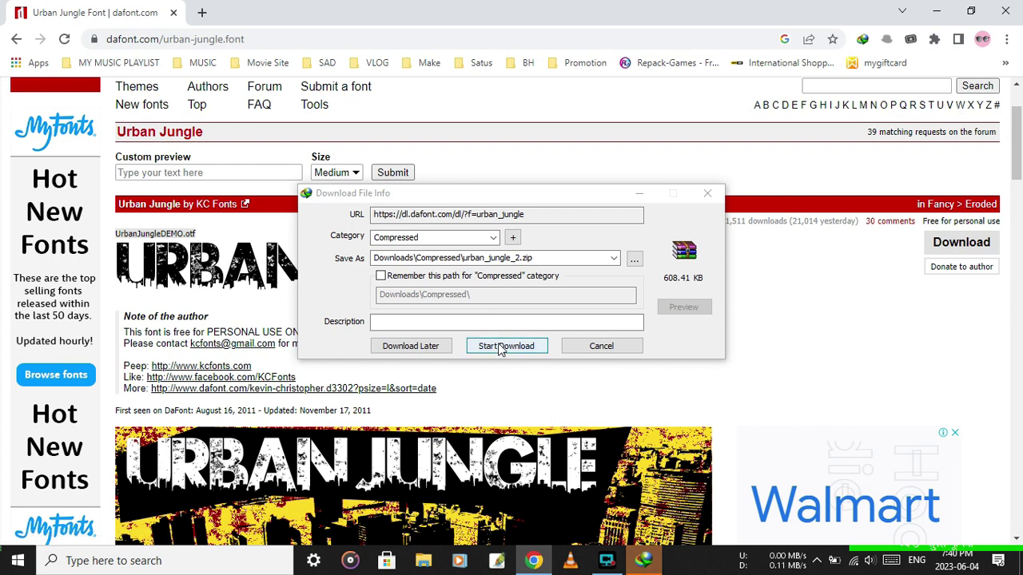
click(497, 348)
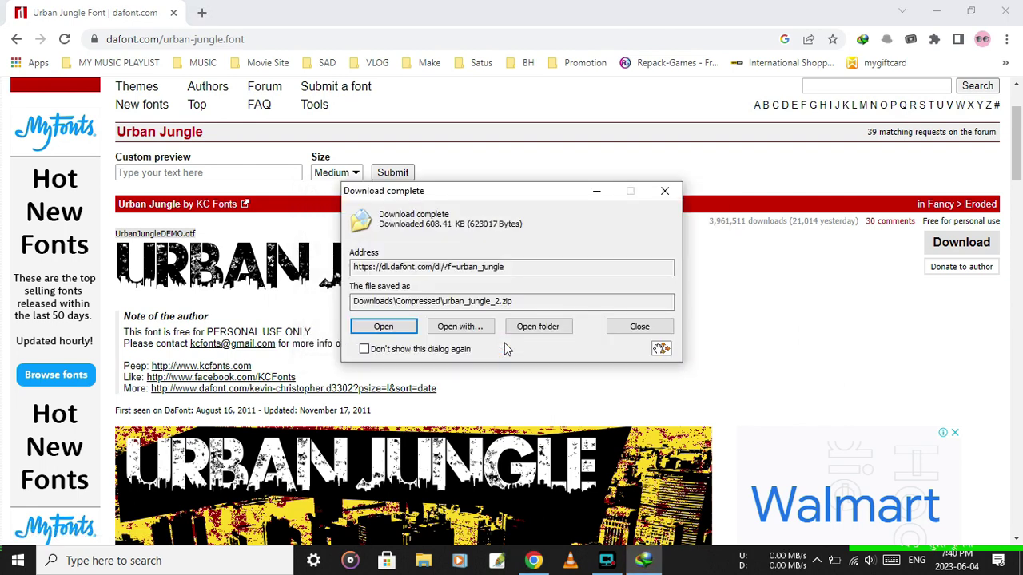
click(538, 327)
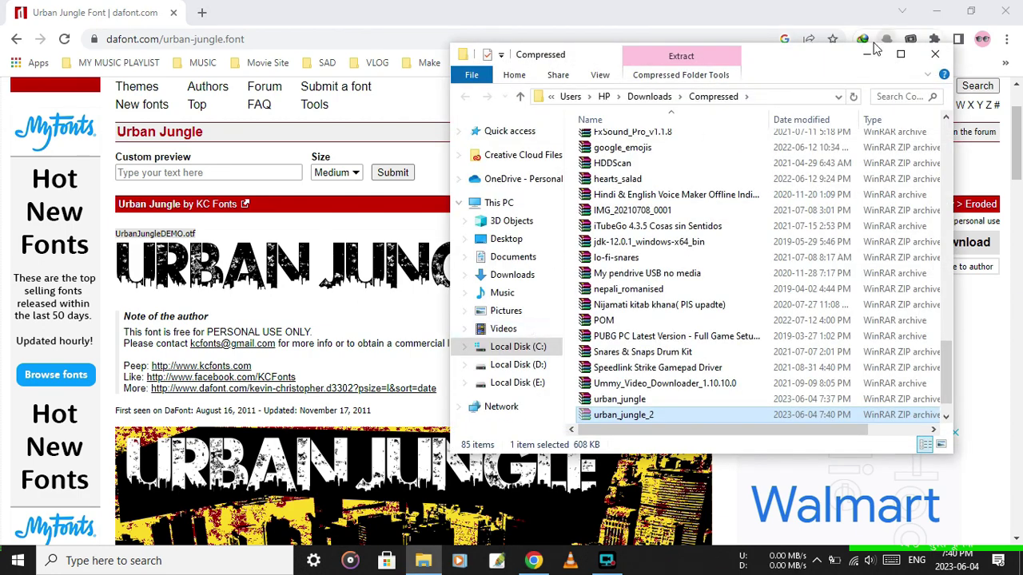
- Extract urban_jungle_2.zip with WinRAR into the default urban_jungle_2 folder
click(901, 54)
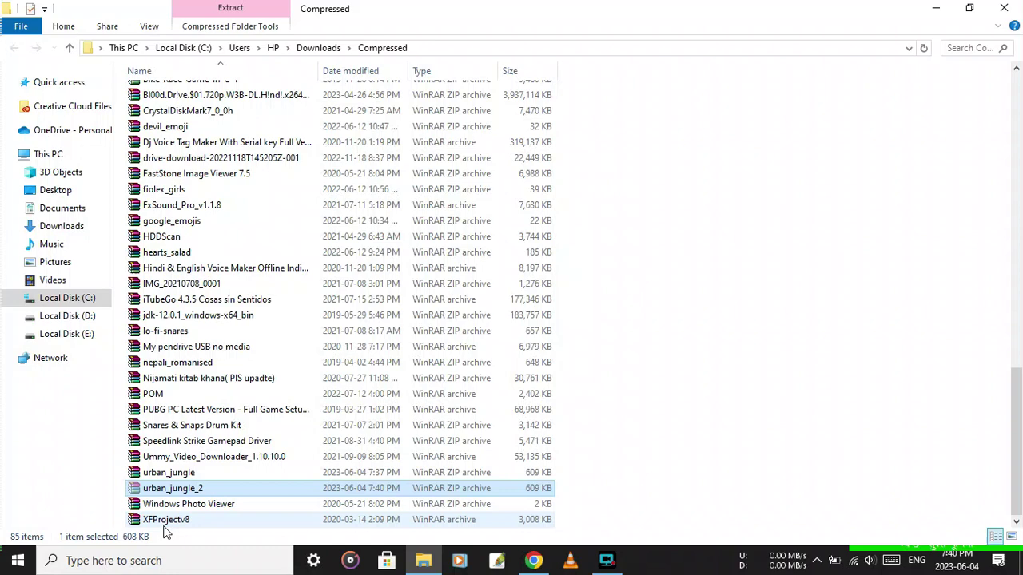
click(206, 489)
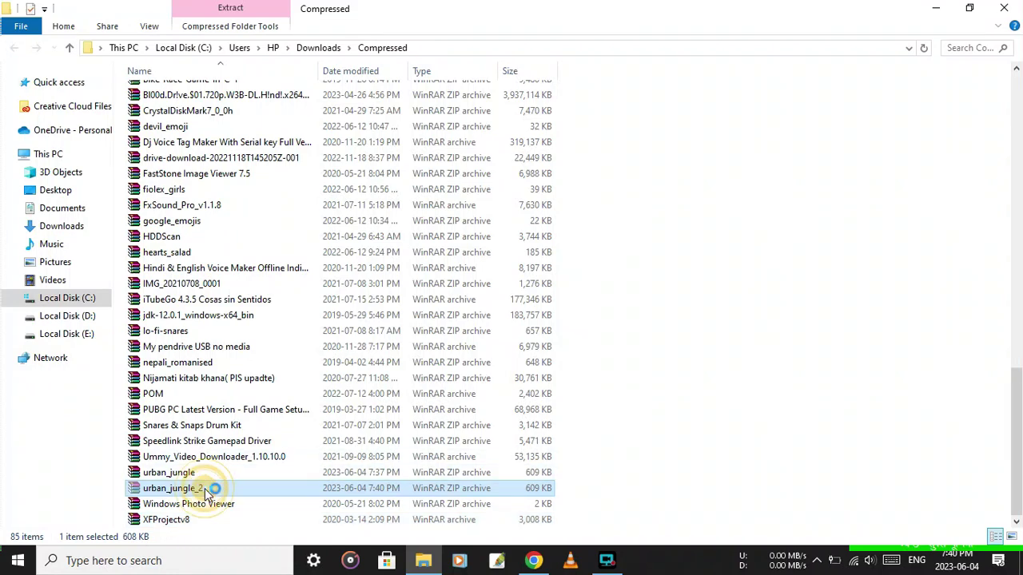
double_click(206, 489)
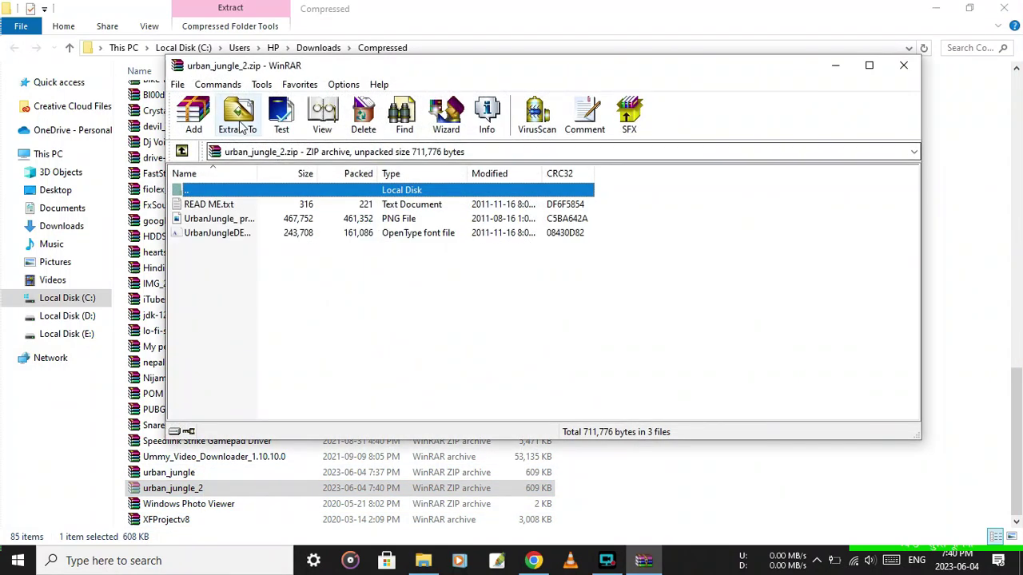
click(239, 120)
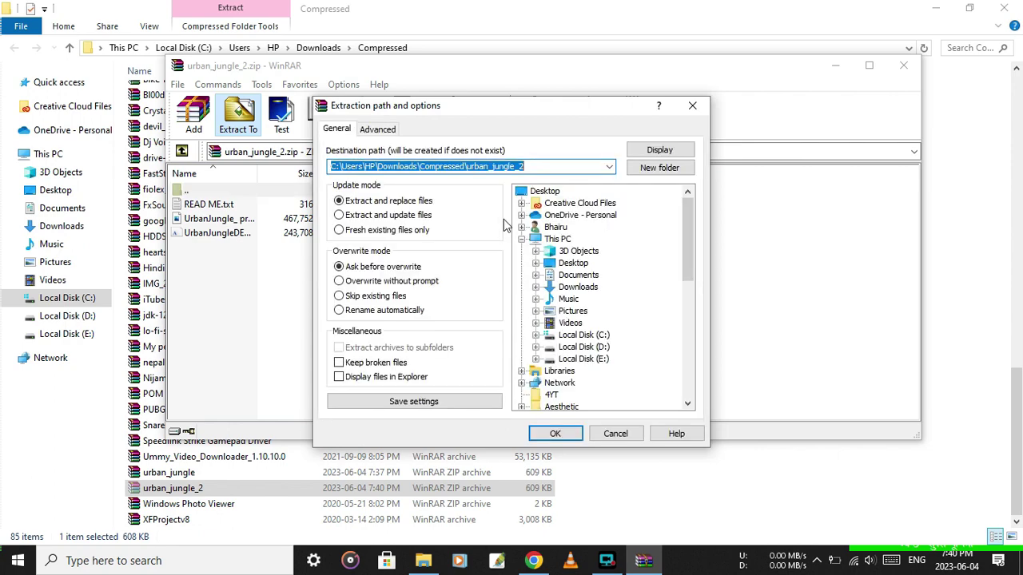
click(549, 435)
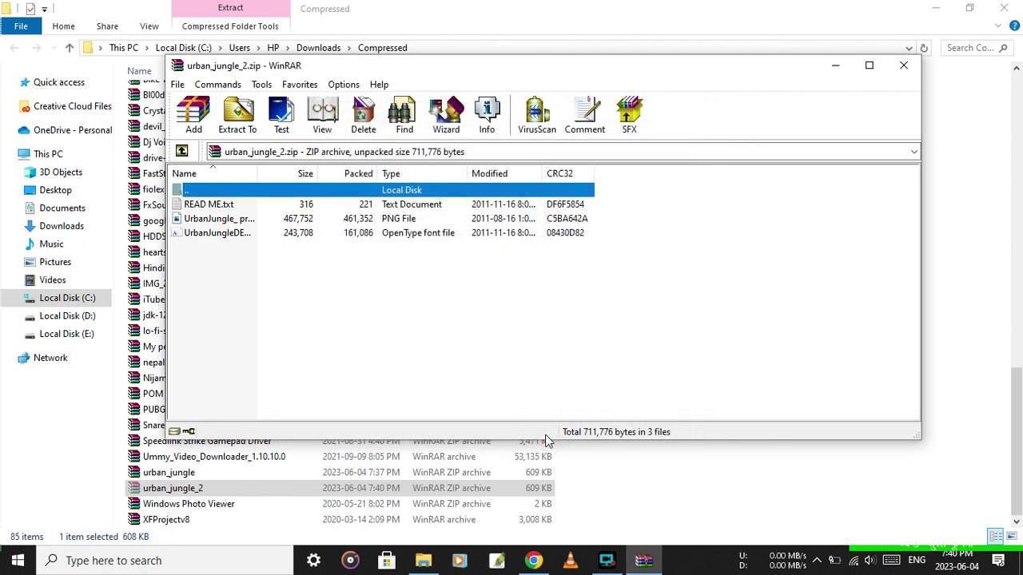
- Close WinRAR and open the extracted urban_jungle_2 folder in File Explorer
click(904, 66)
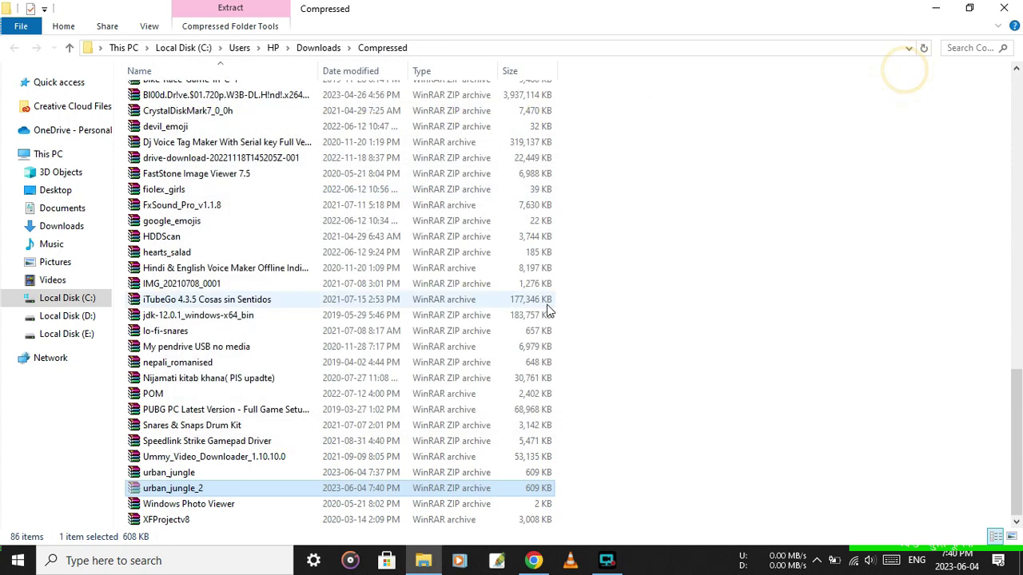
scroll(397, 424, up, 20)
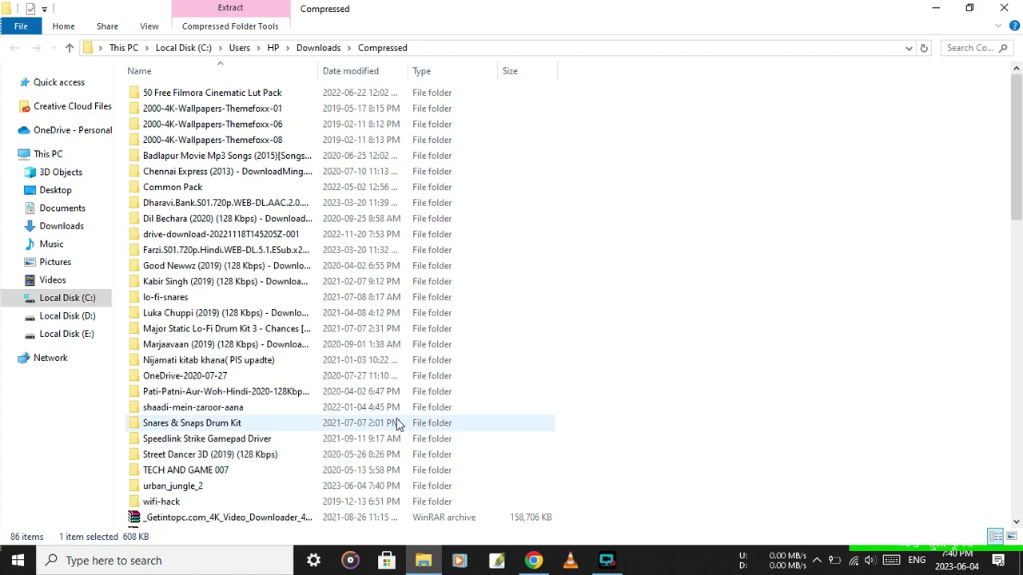
scroll(397, 423, down, 20)
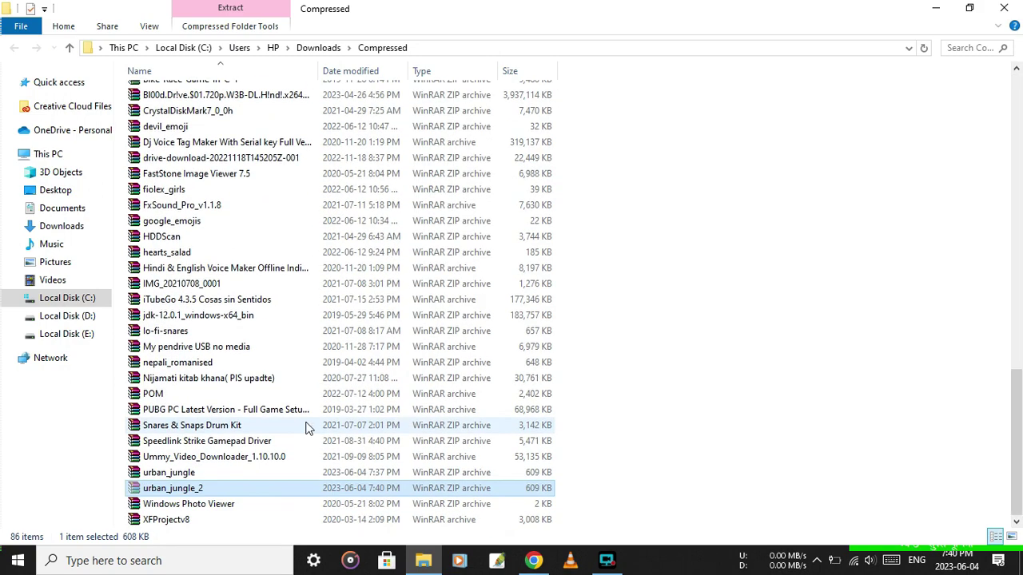
scroll(307, 427, up, 15)
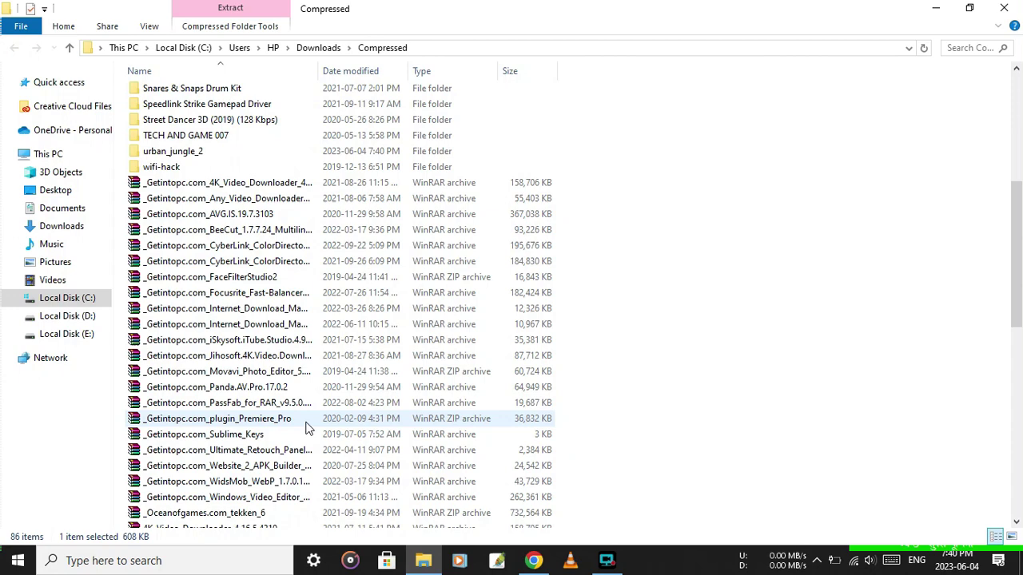
click(183, 487)
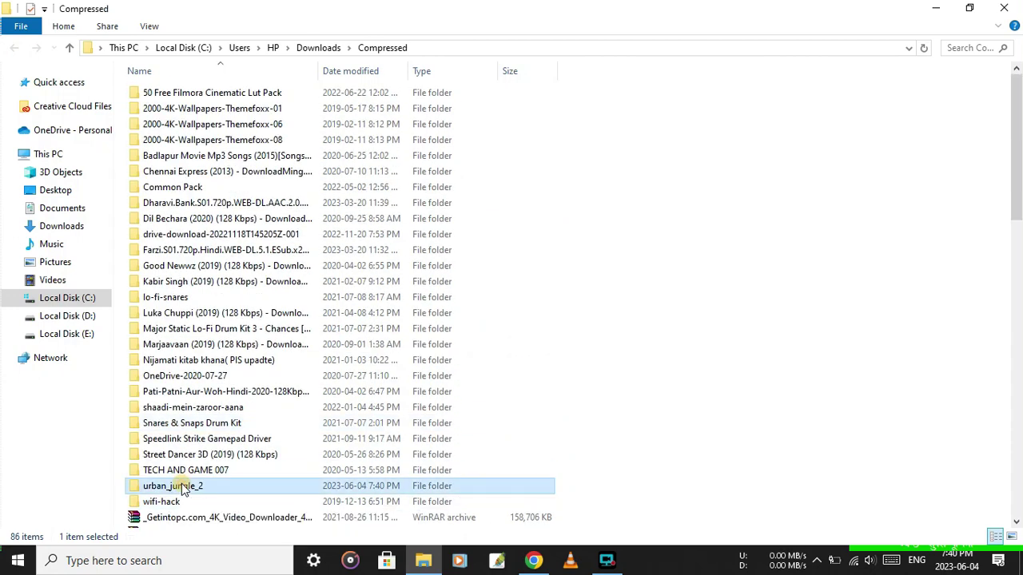
double_click(202, 487)
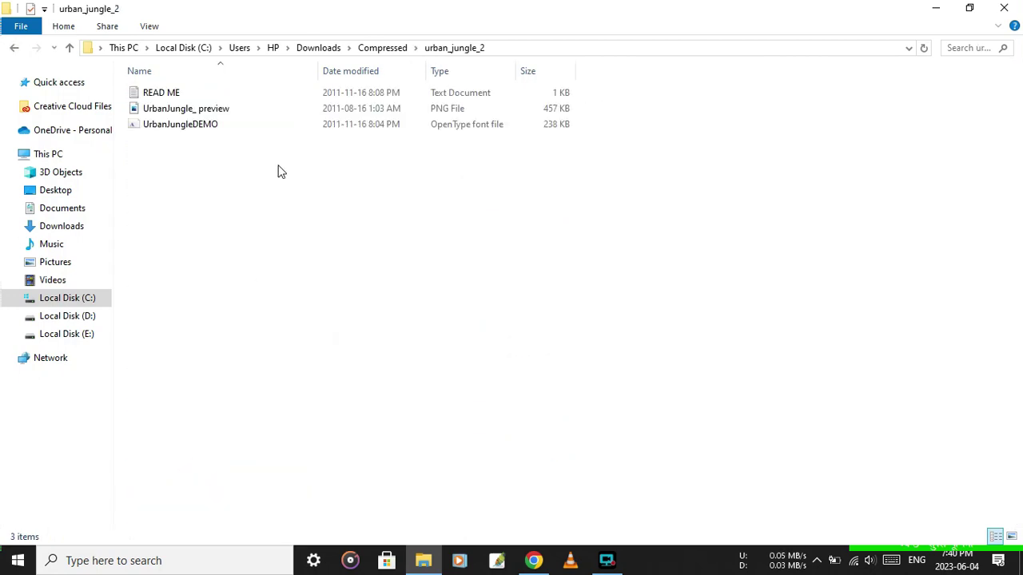
- Install the Urban Jungle font from UrbanJungleDEMO and close the Font Viewer
click(241, 127)
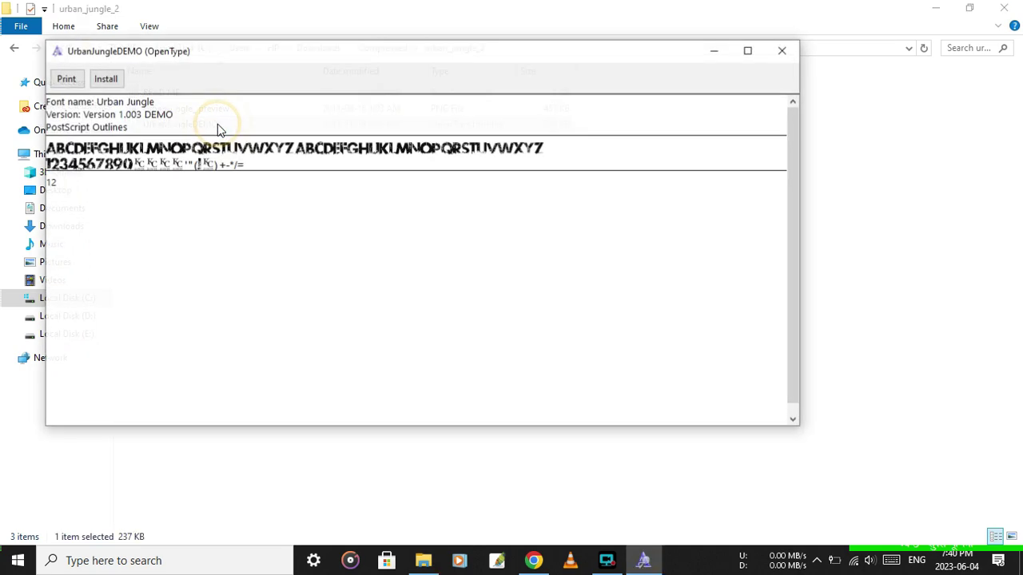
click(105, 79)
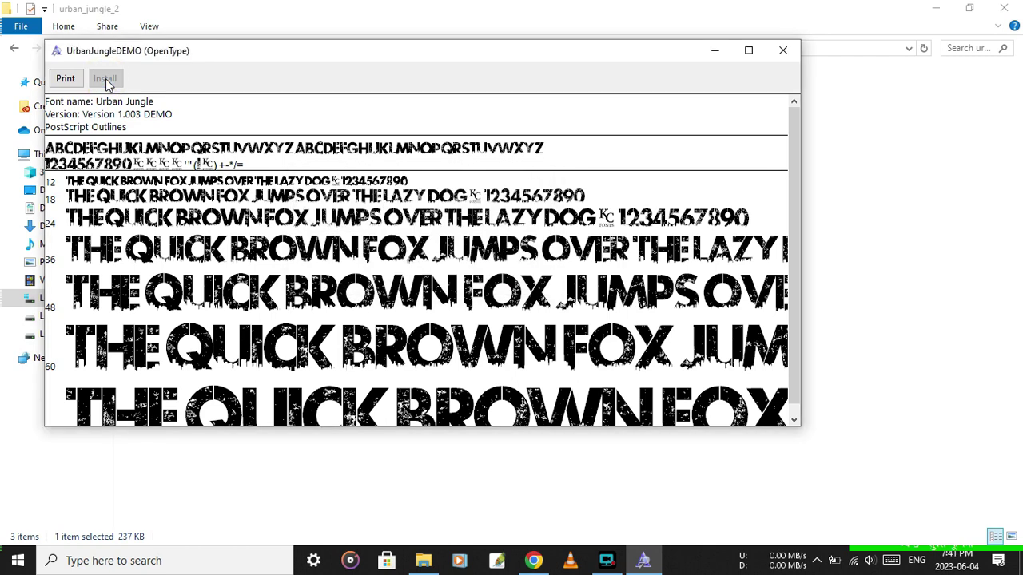
click(783, 51)
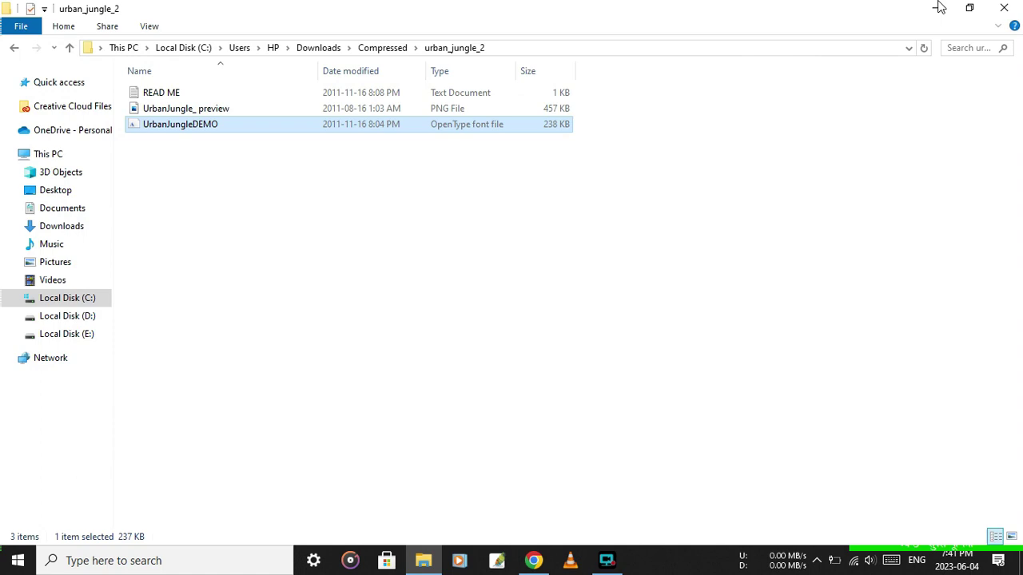
- In a new Chrome tab, search Google Images for 'jungle photo'
click(1004, 8)
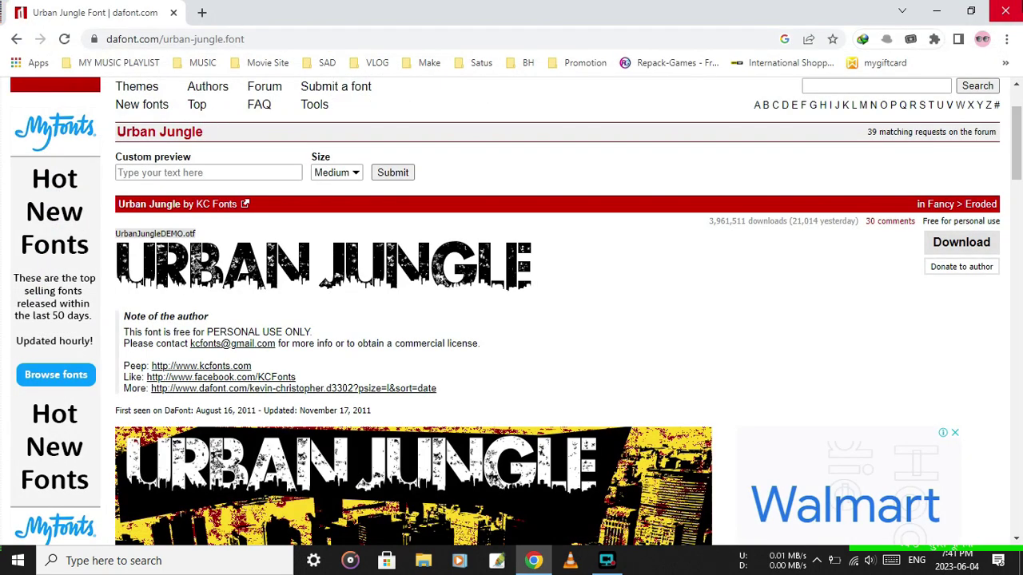
click(204, 13)
text(j)
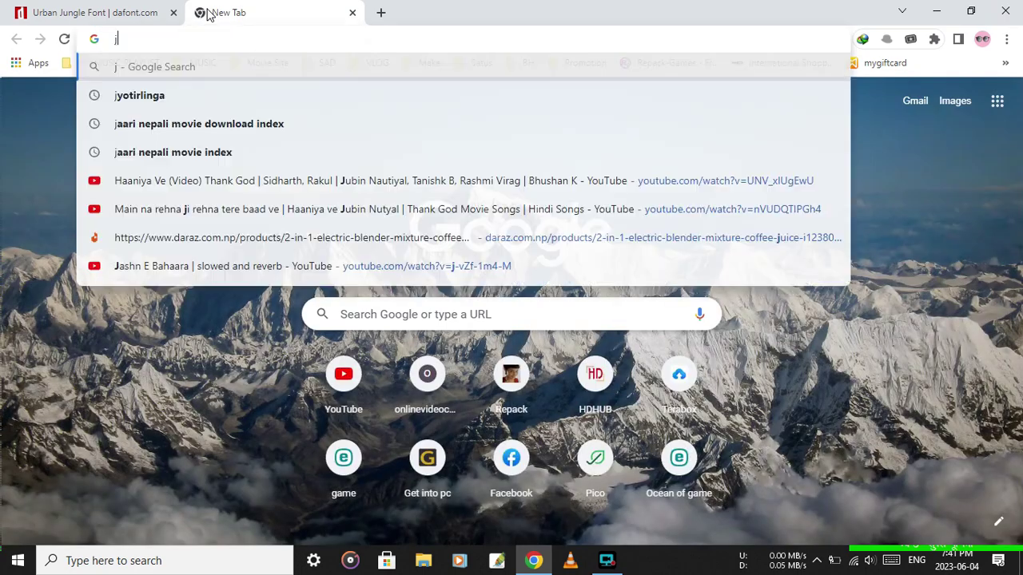
text(ungle)
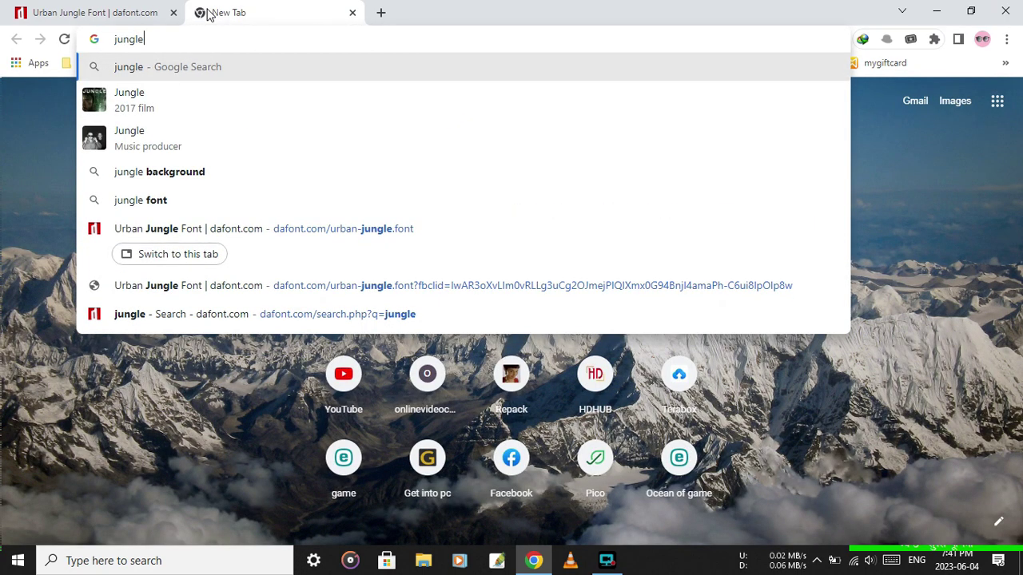
text( photo)
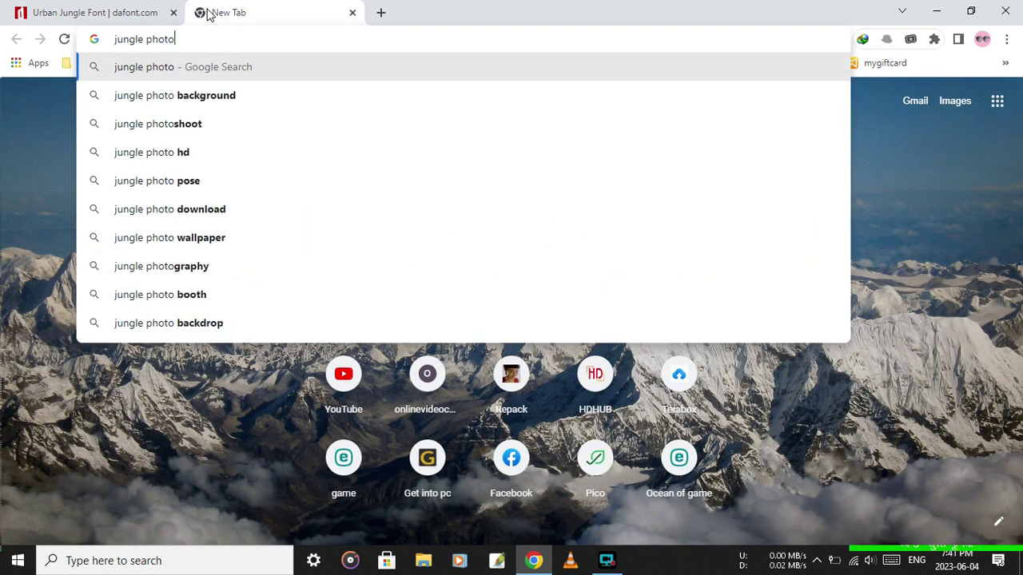
key(Return)
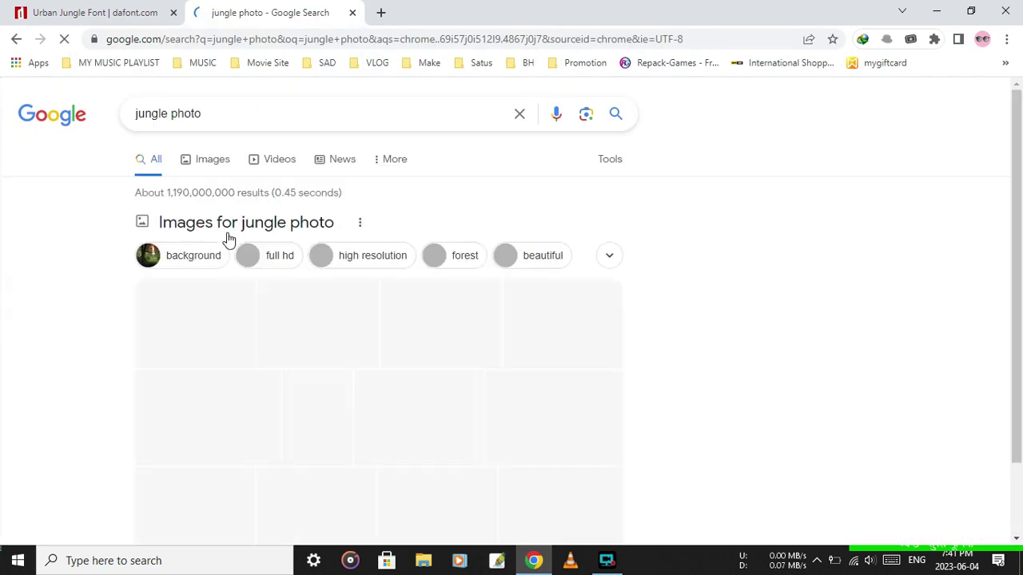
click(213, 163)
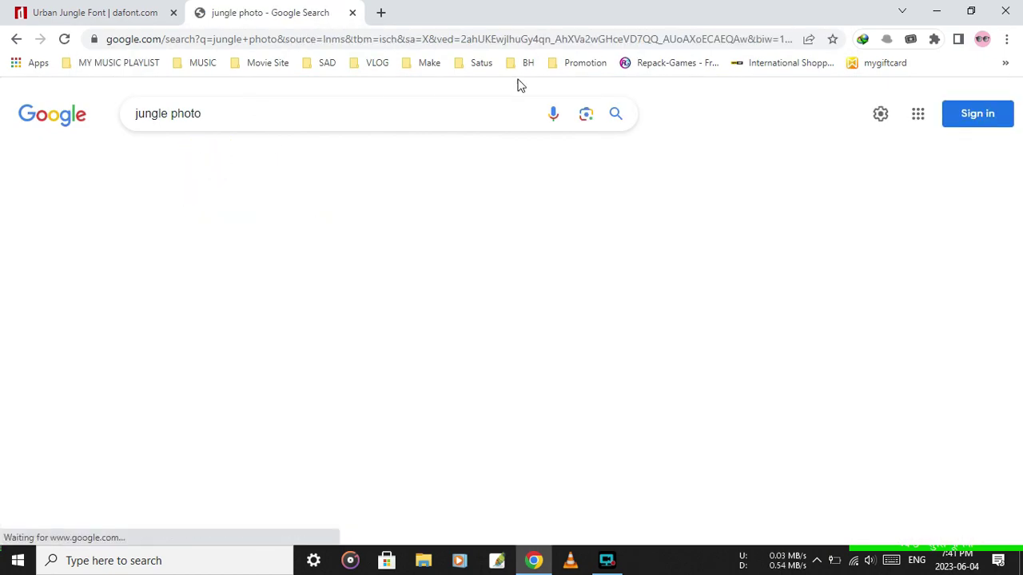
scroll(580, 114, down, 2)
scroll(580, 116, up, 1)
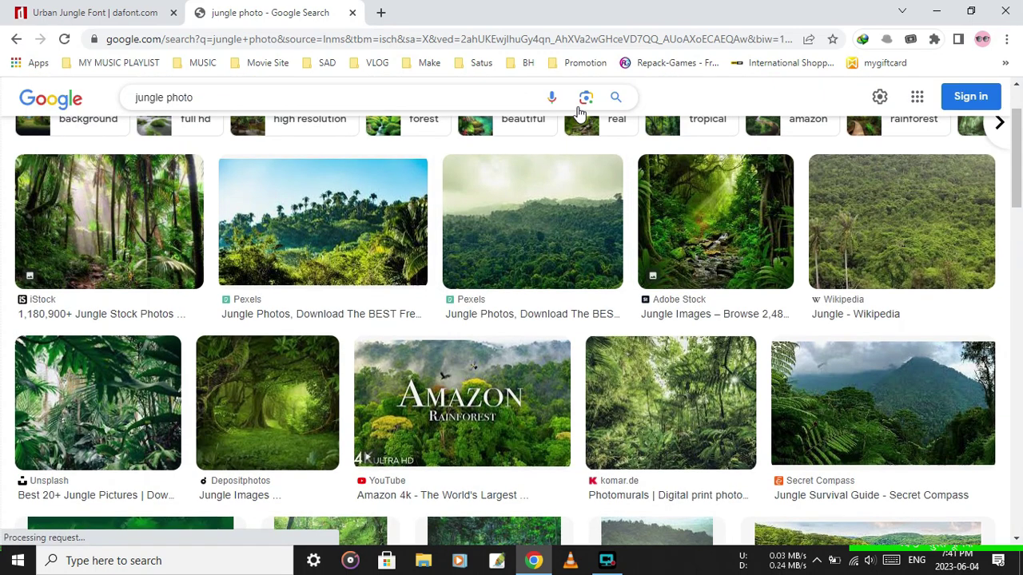
- Save the misty forest-covered hills image to the computer
click(334, 257)
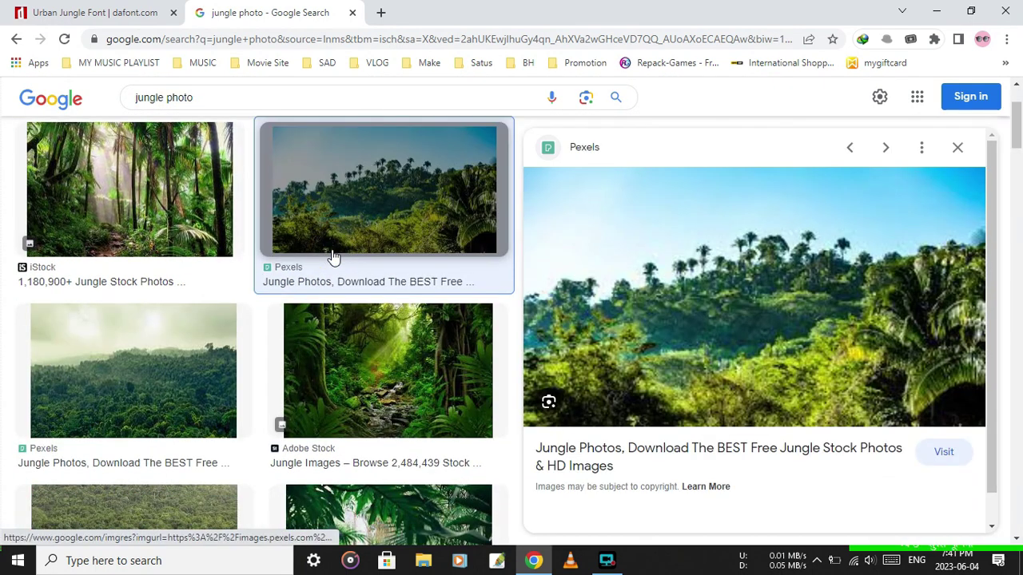
scroll(384, 358, down, 2)
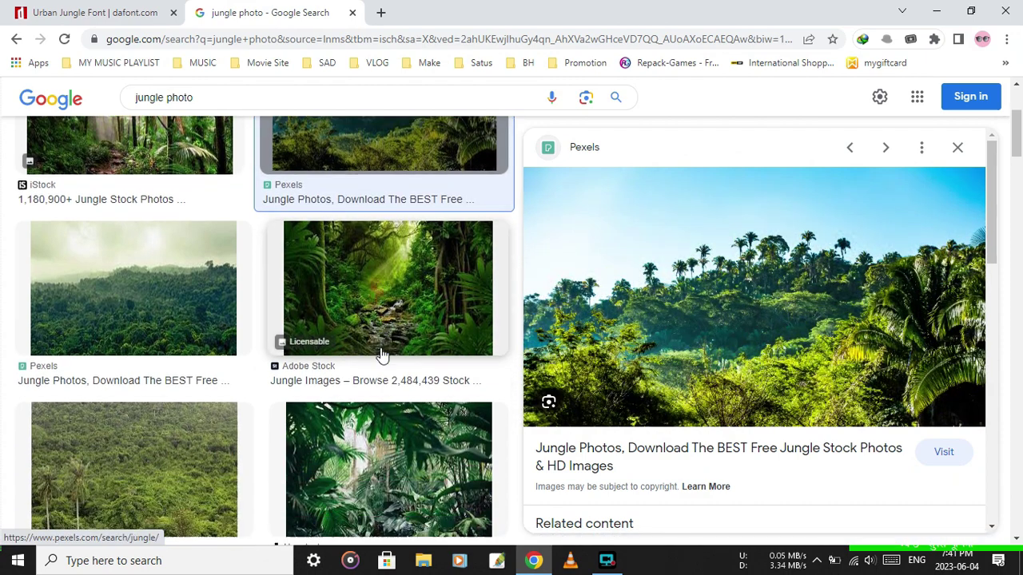
scroll(384, 356, down, 2)
scroll(382, 358, up, 6)
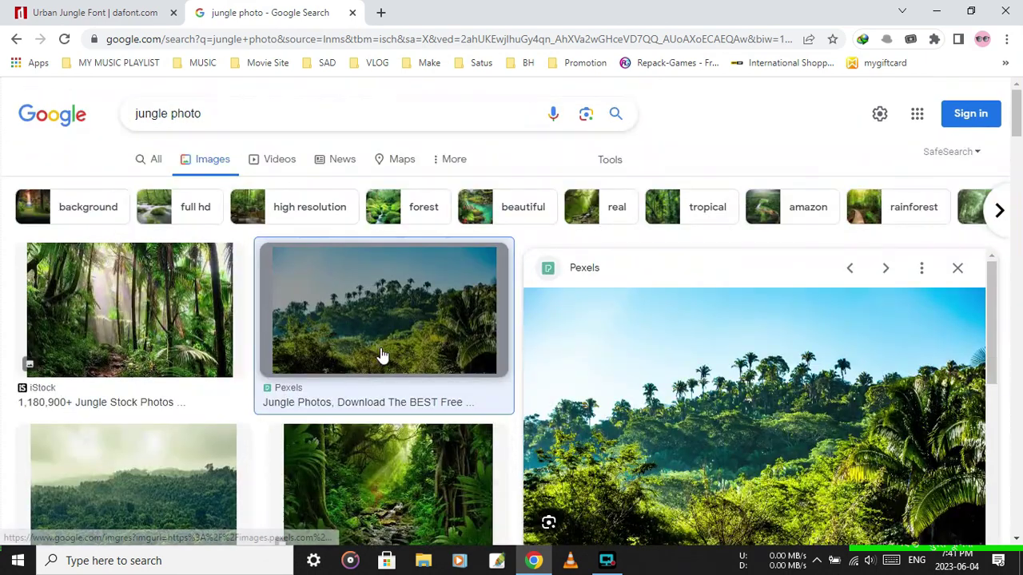
scroll(248, 403, down, 1)
click(160, 440)
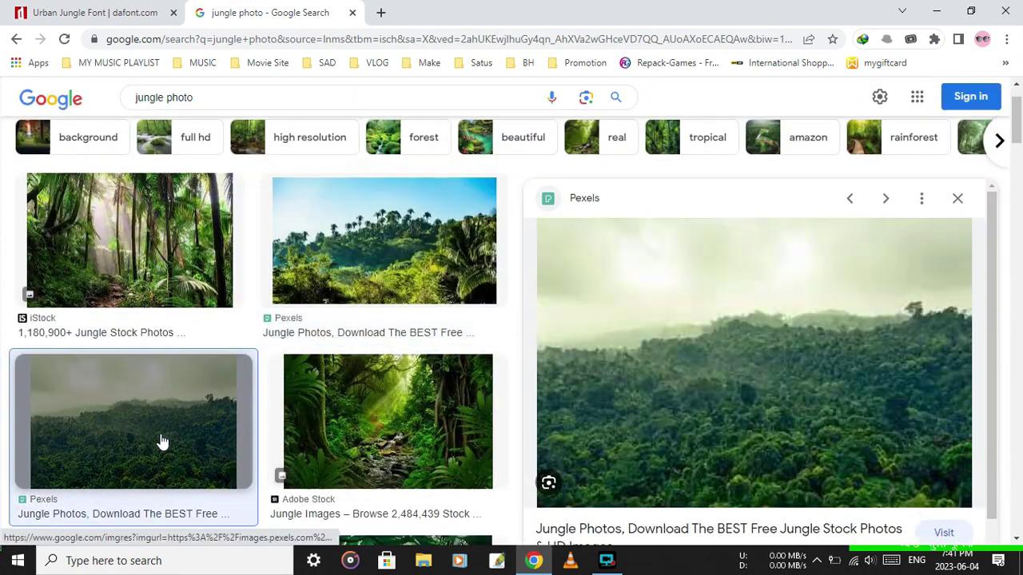
right_click(769, 346)
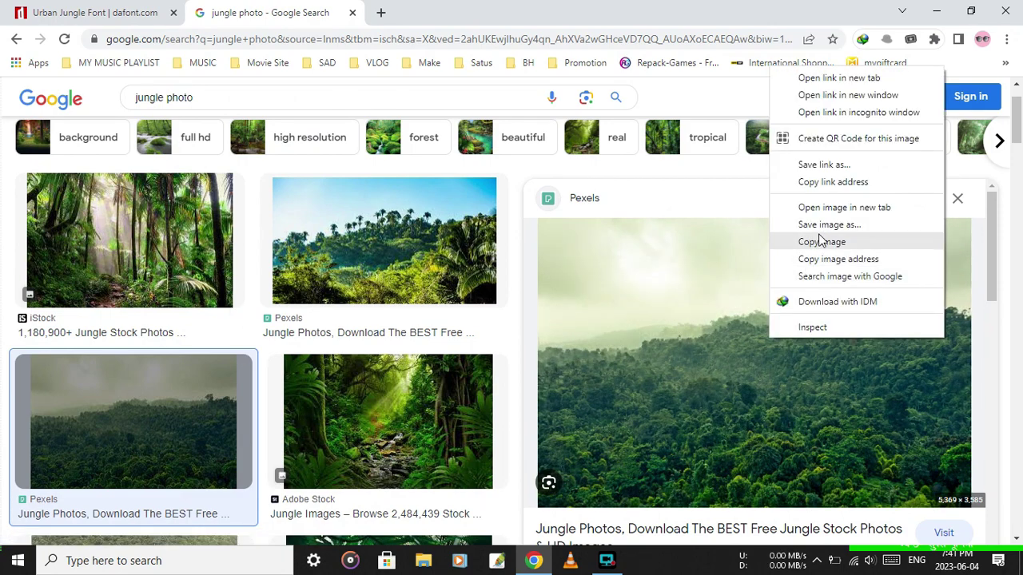
click(826, 209)
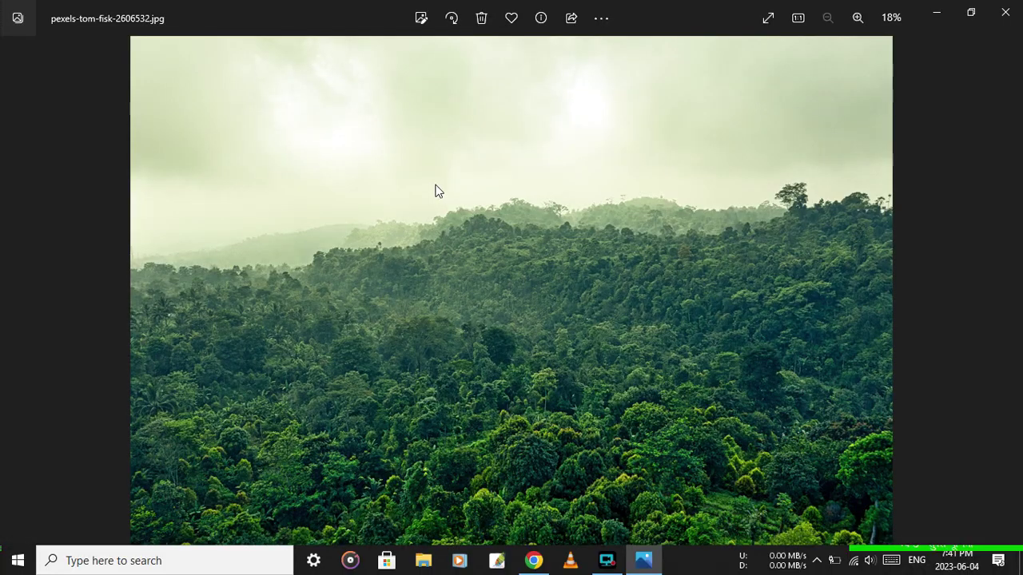
- Close Photos, locate pexels-tom-fisk-2606532 in Downloads, then minimize windows to show the desktop
click(1005, 12)
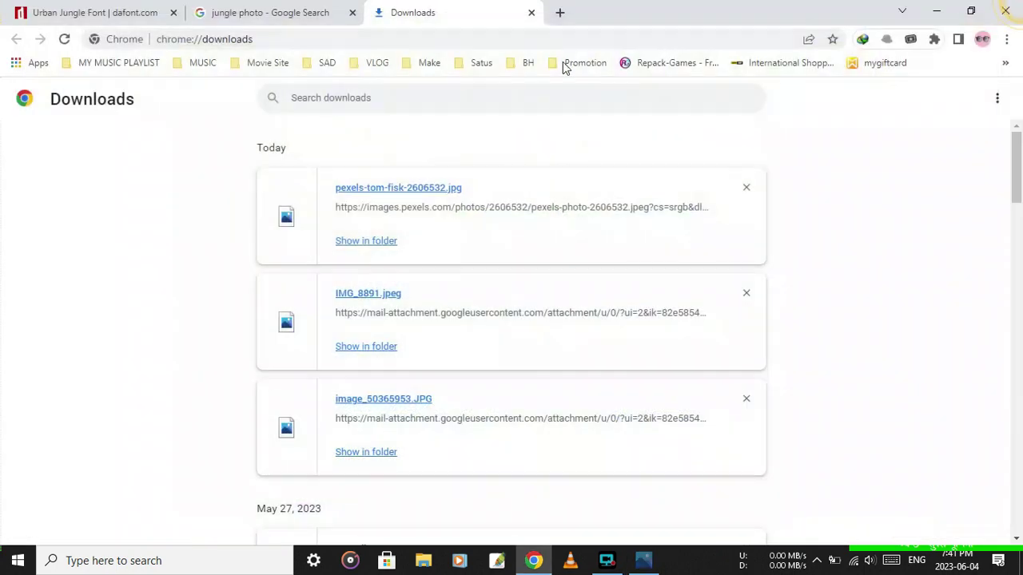
click(376, 242)
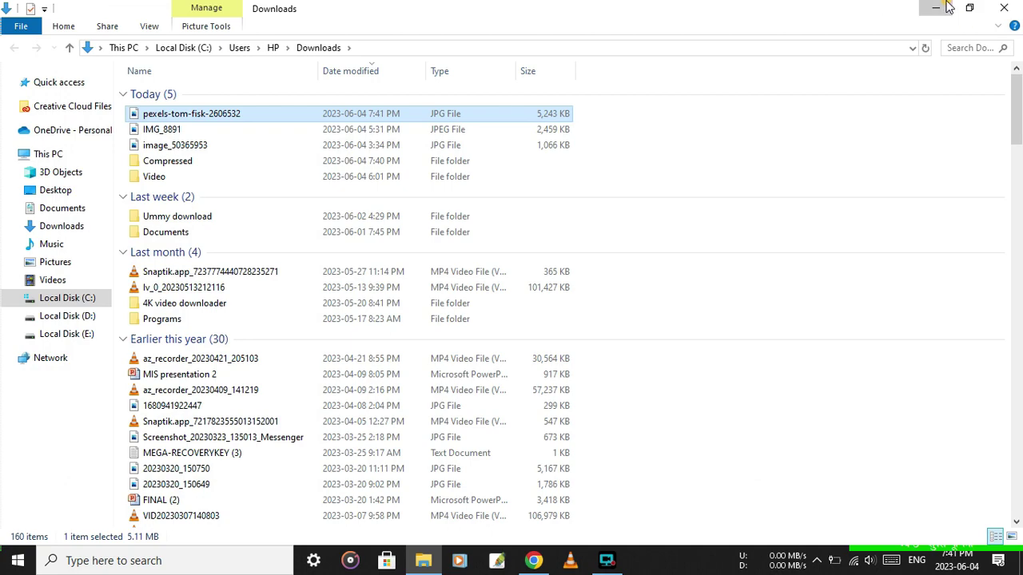
click(936, 7)
click(945, 8)
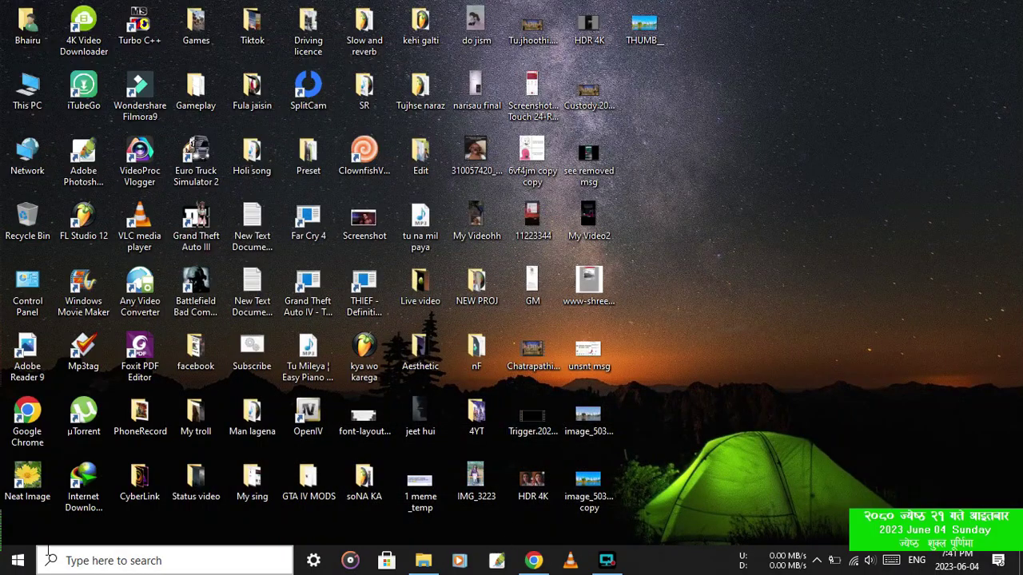
- Launch Photoshop CC and open pexels-tom-fisk-2606532.jpg from the Downloads folder
click(18, 560)
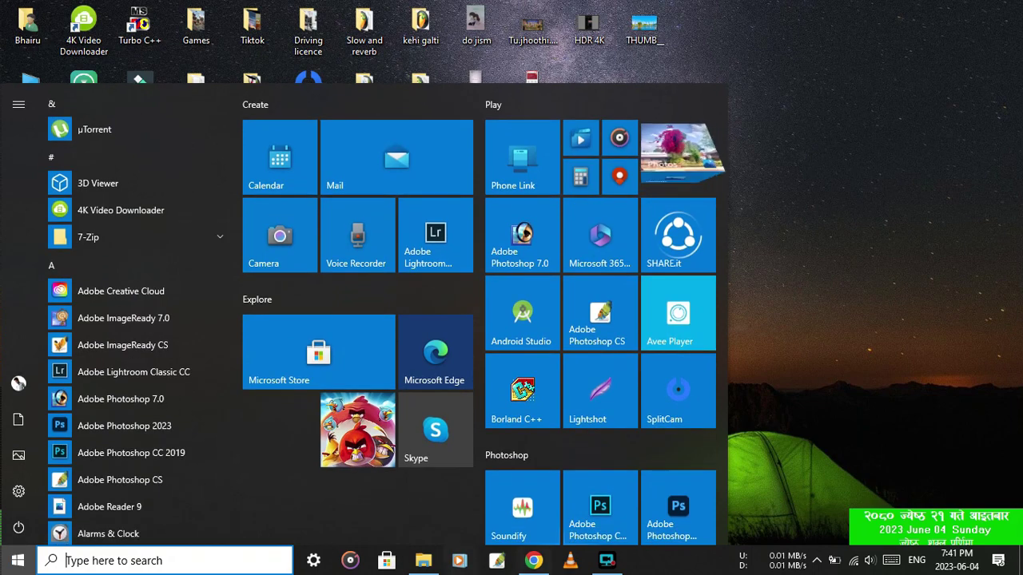
click(600, 511)
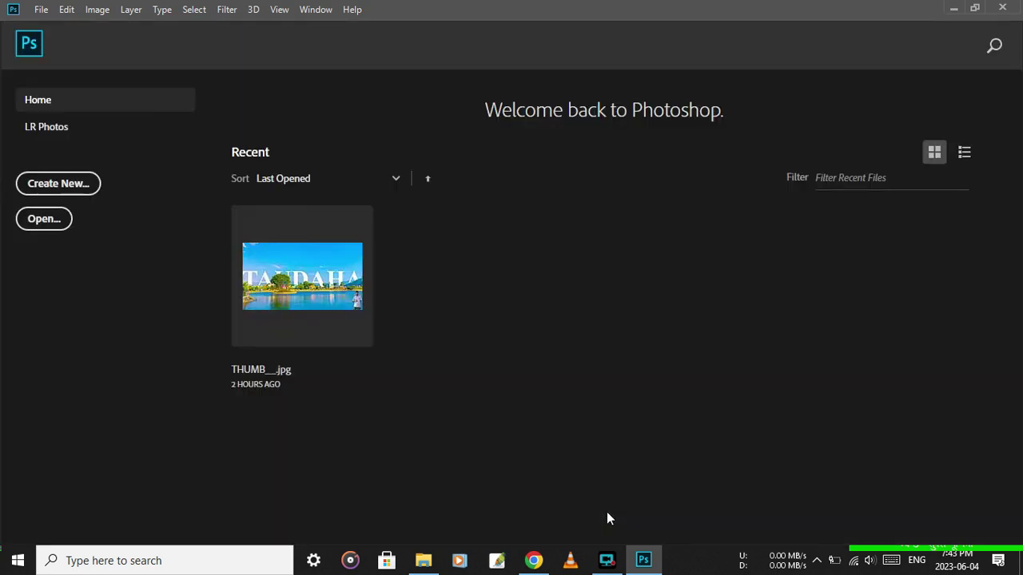
click(423, 560)
double_click(261, 115)
click(555, 7)
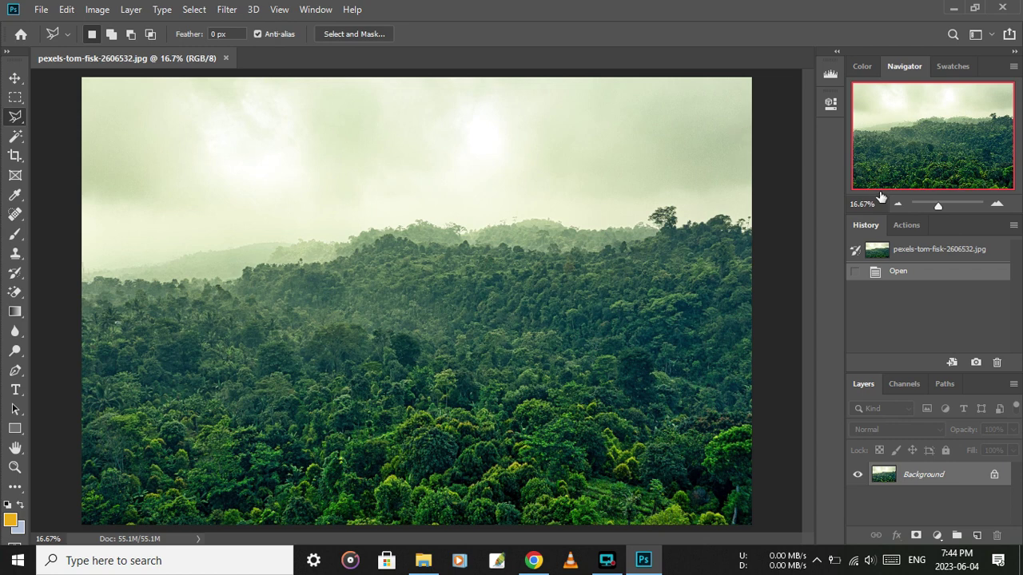
- Type white Times New Roman Bold 450 pt 'Bhairab' on the photo and drag it centre
click(894, 202)
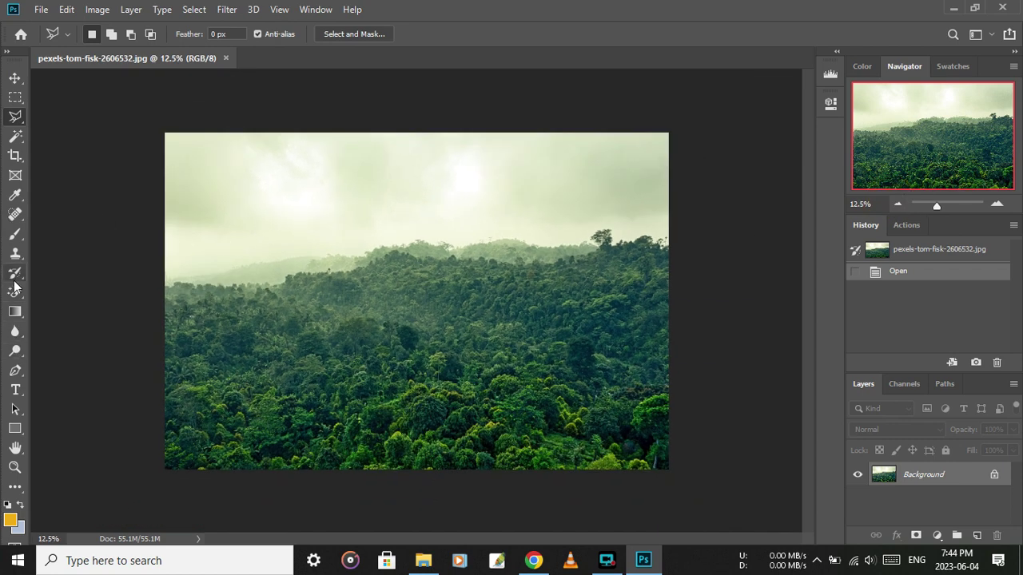
click(17, 392)
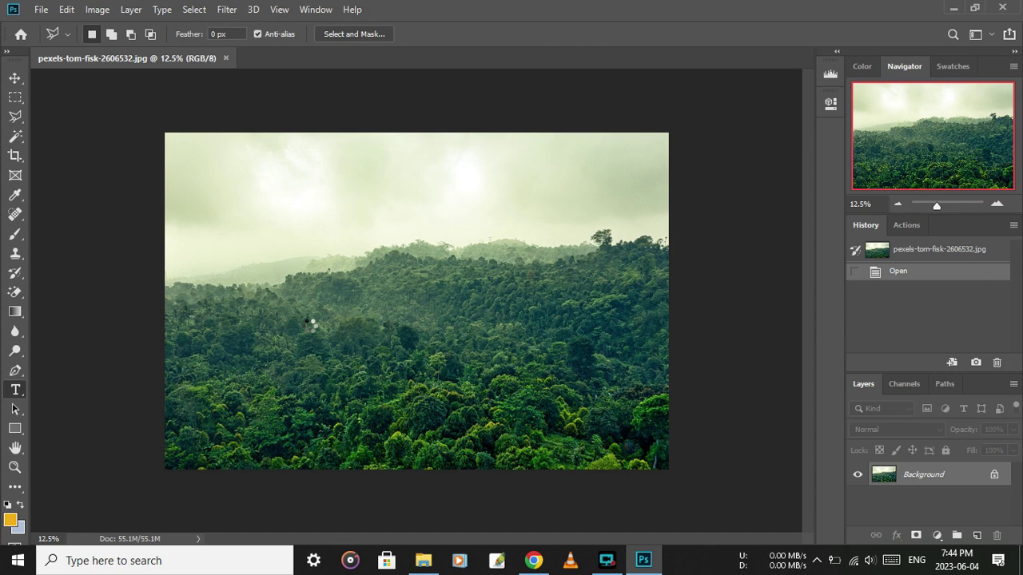
click(298, 334)
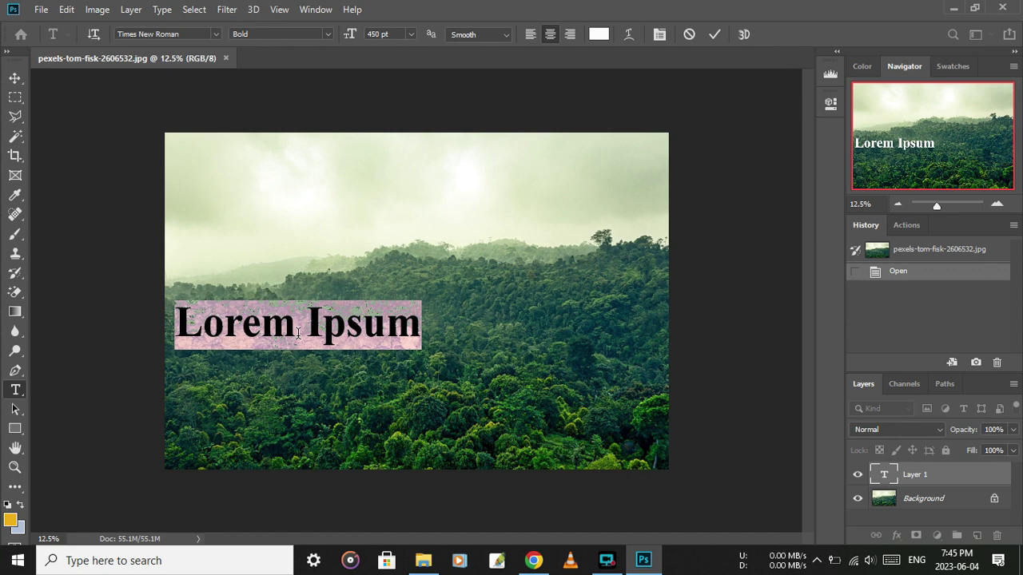
text(B)
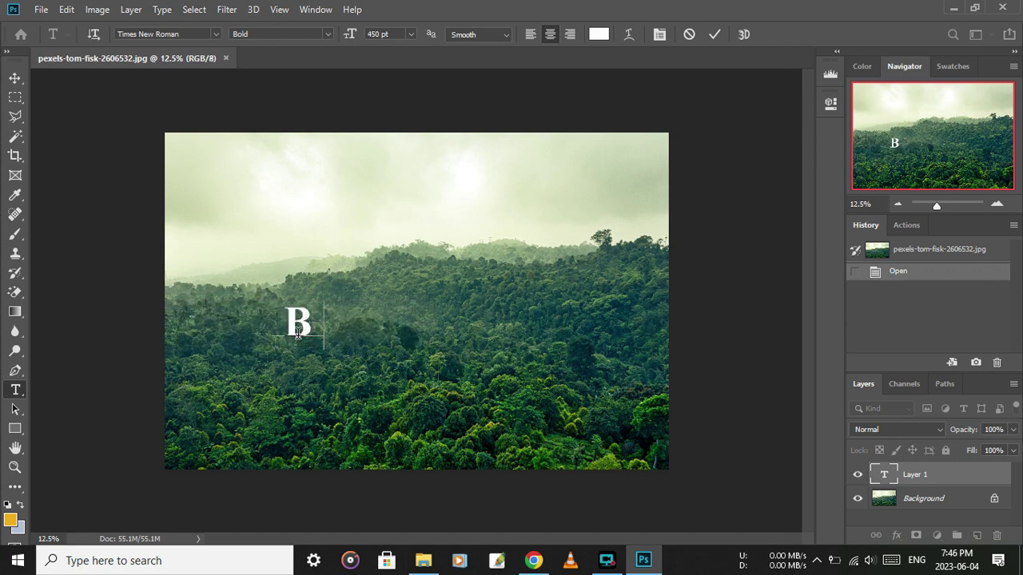
text(hai)
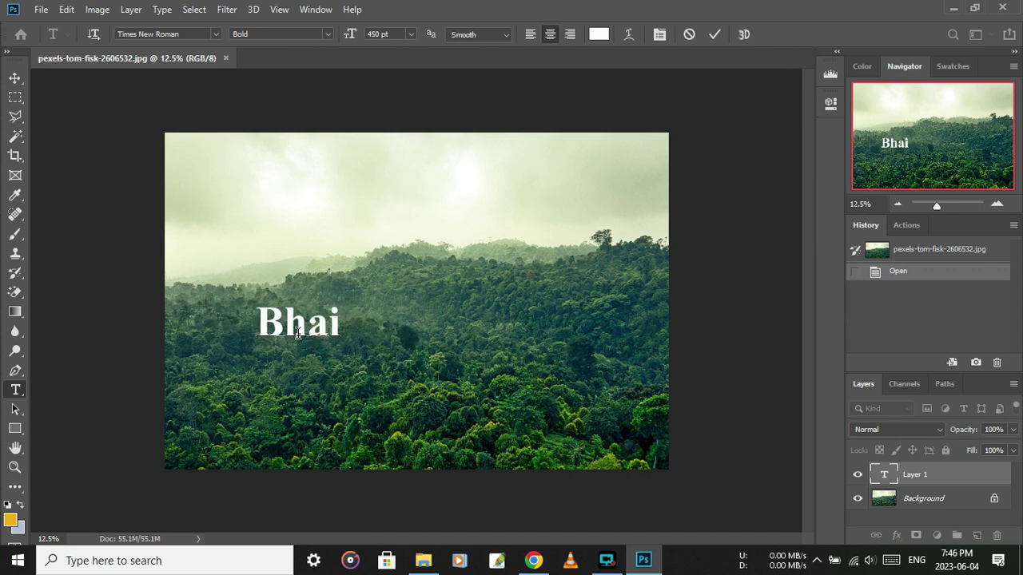
text(rab)
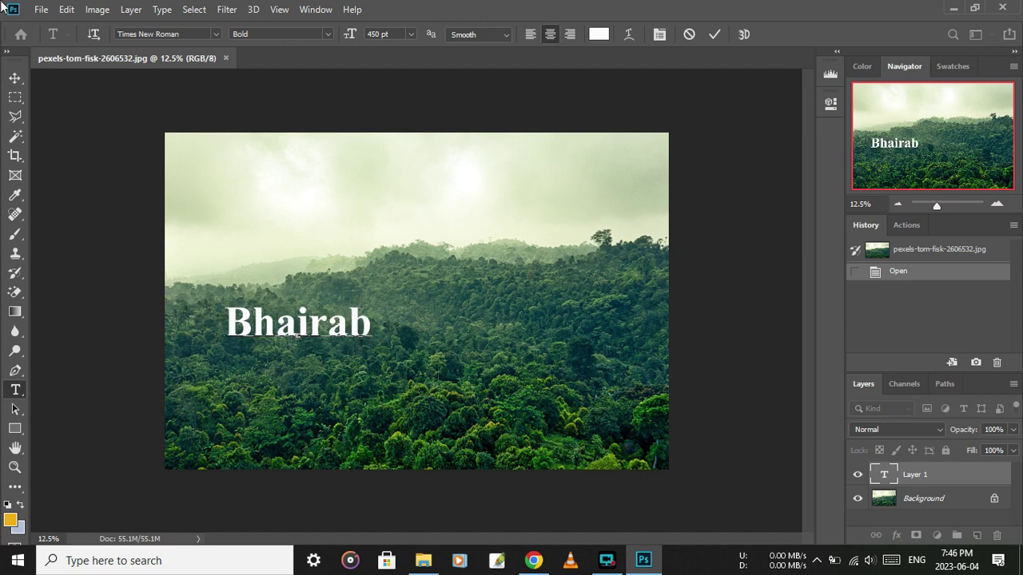
click(14, 78)
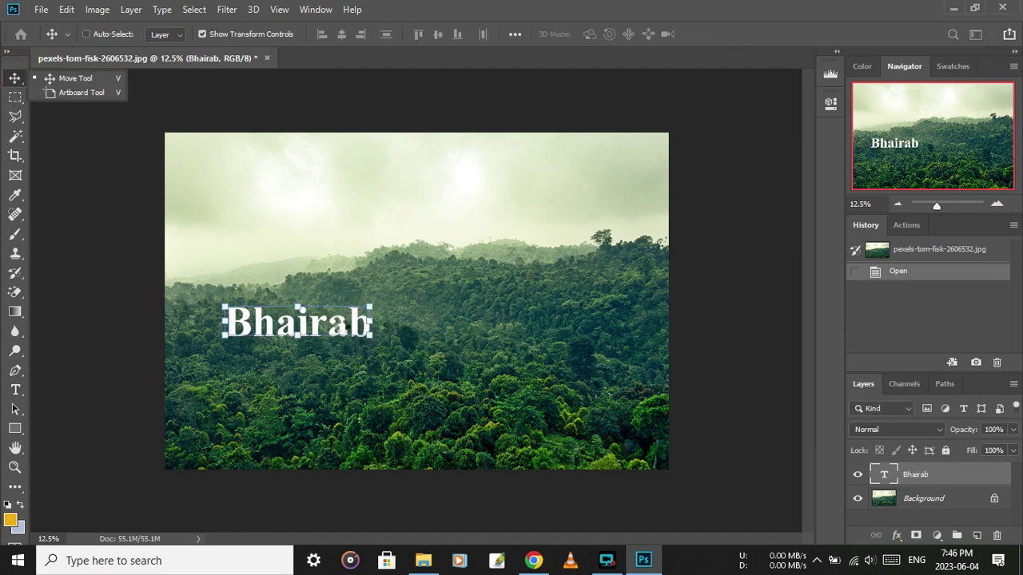
drag(340, 327, 458, 331)
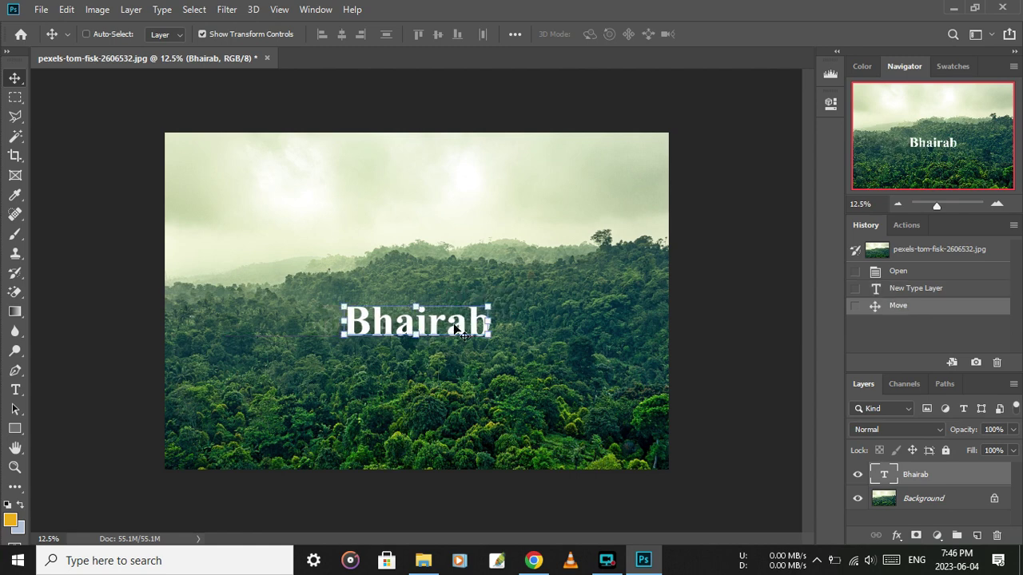
- Change the Bhairab title's font to Urban Jungle
click(18, 392)
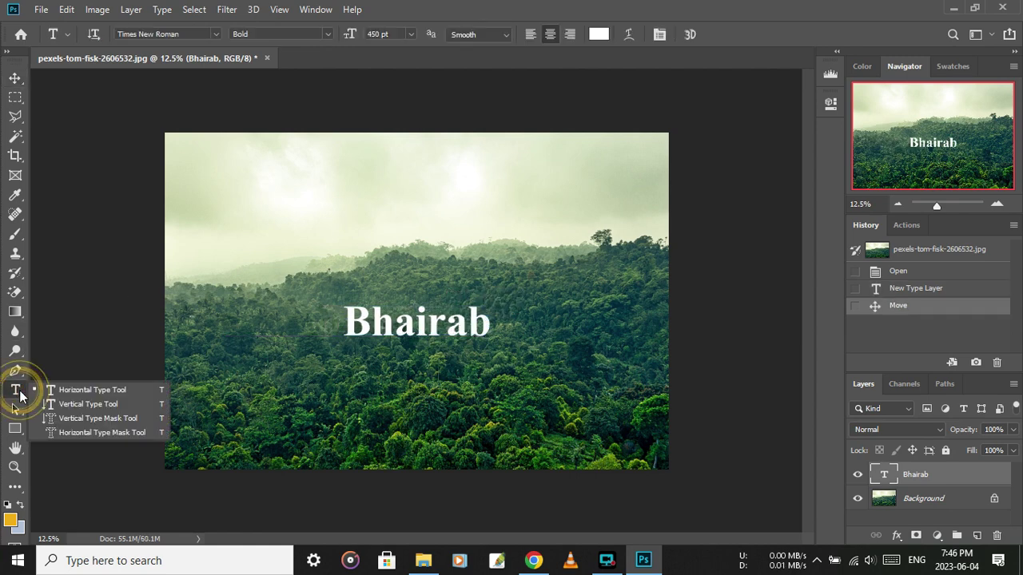
click(403, 320)
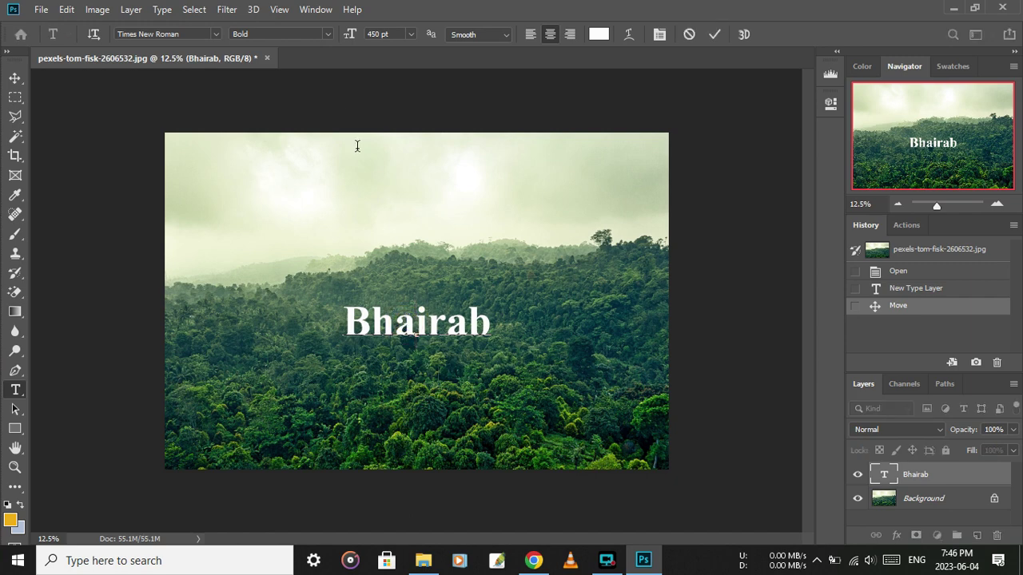
key(ctrl)
key(ctrl+a)
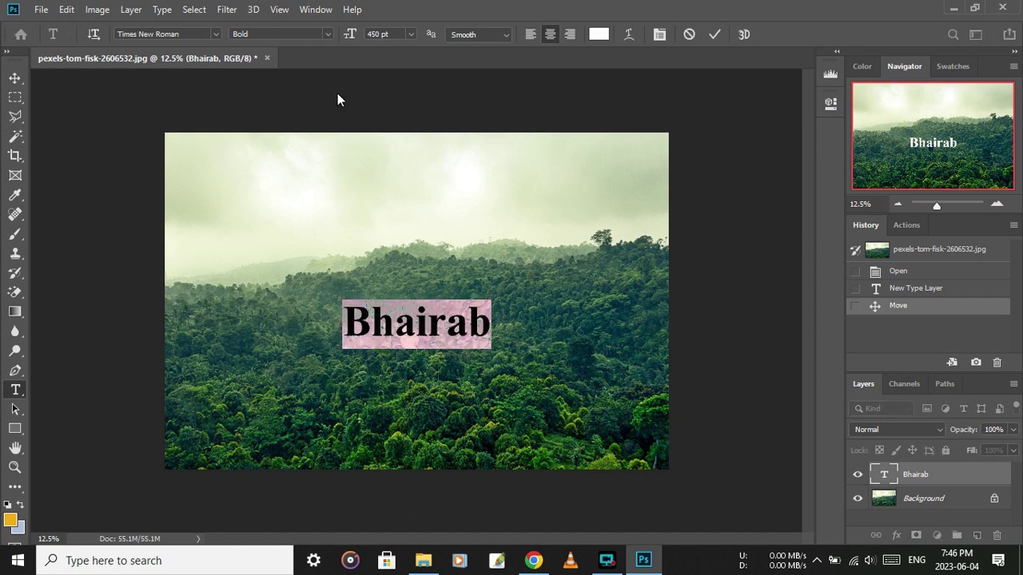
click(180, 34)
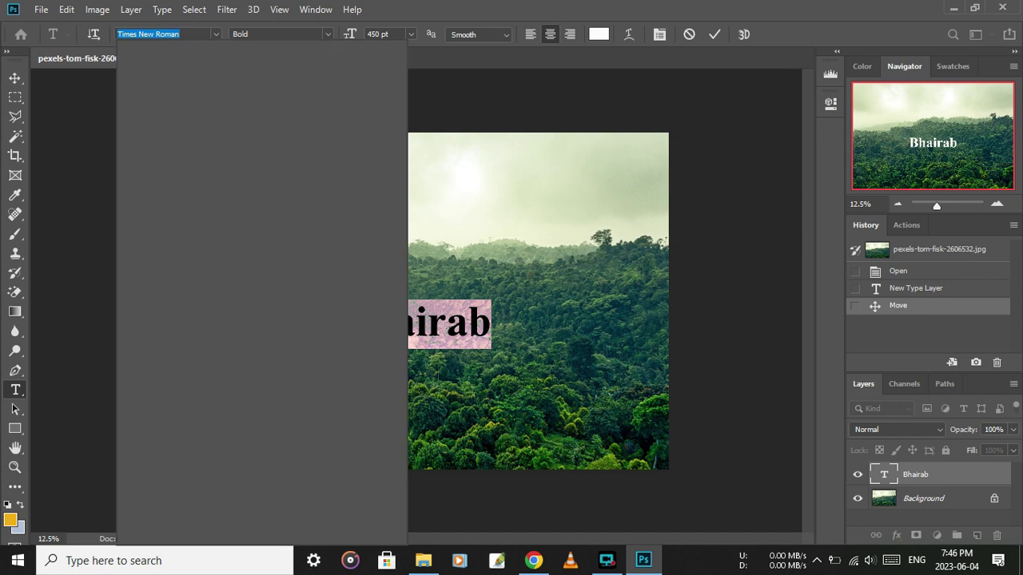
text(u)
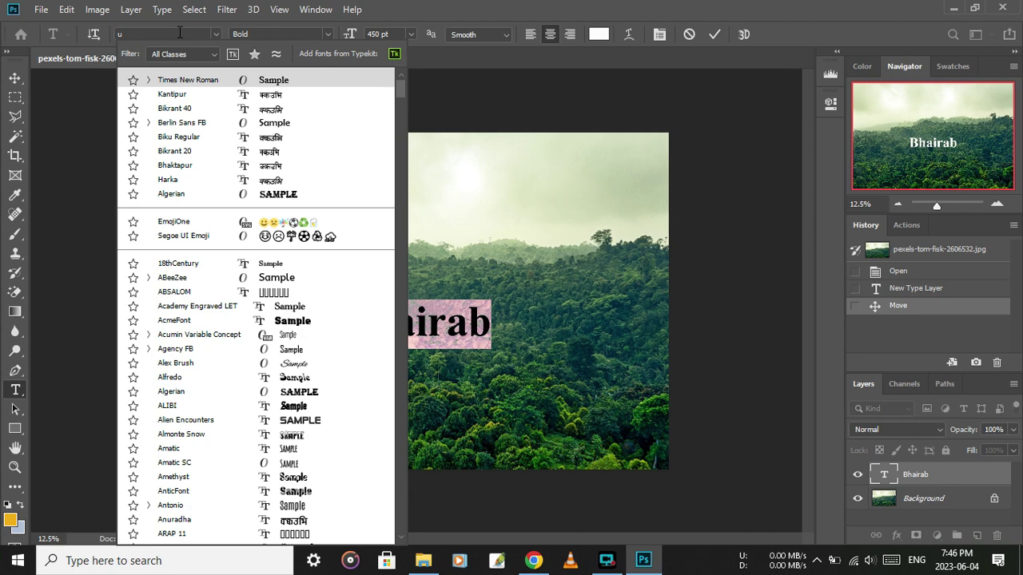
text(r)
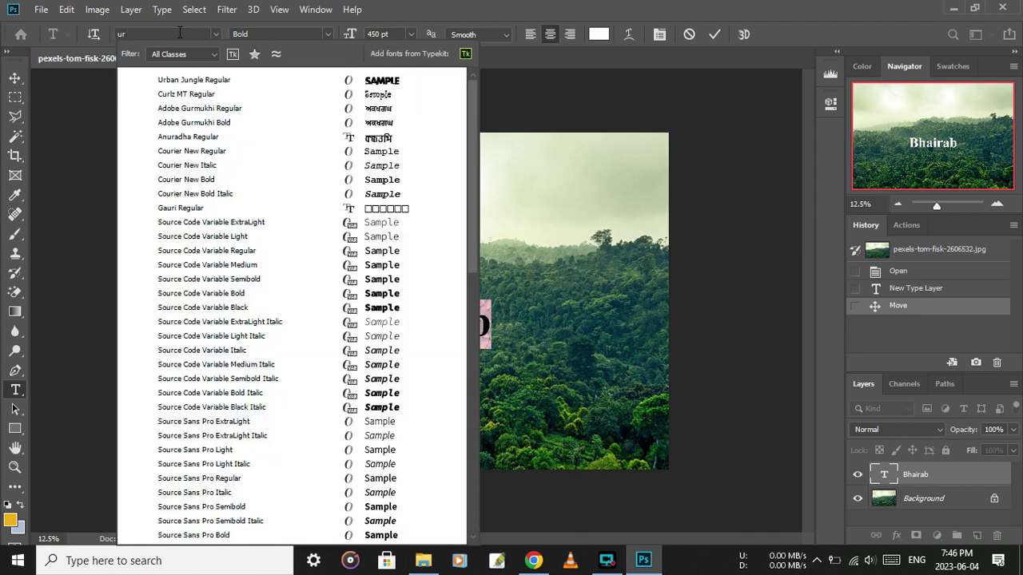
click(208, 83)
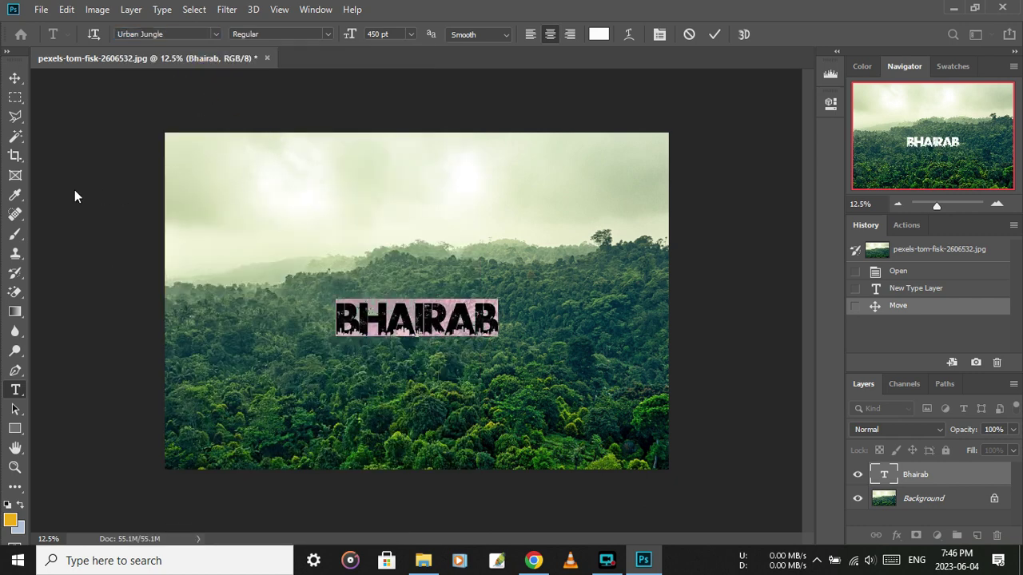
click(15, 78)
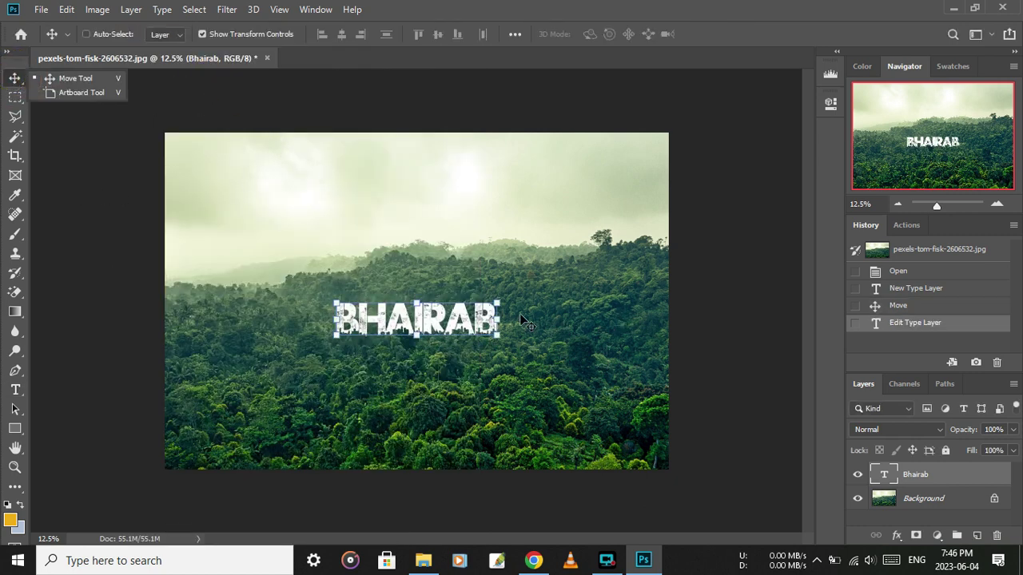
- Enlarge the BHAIRAB text to a font size of about 531 pt
click(16, 390)
click(454, 322)
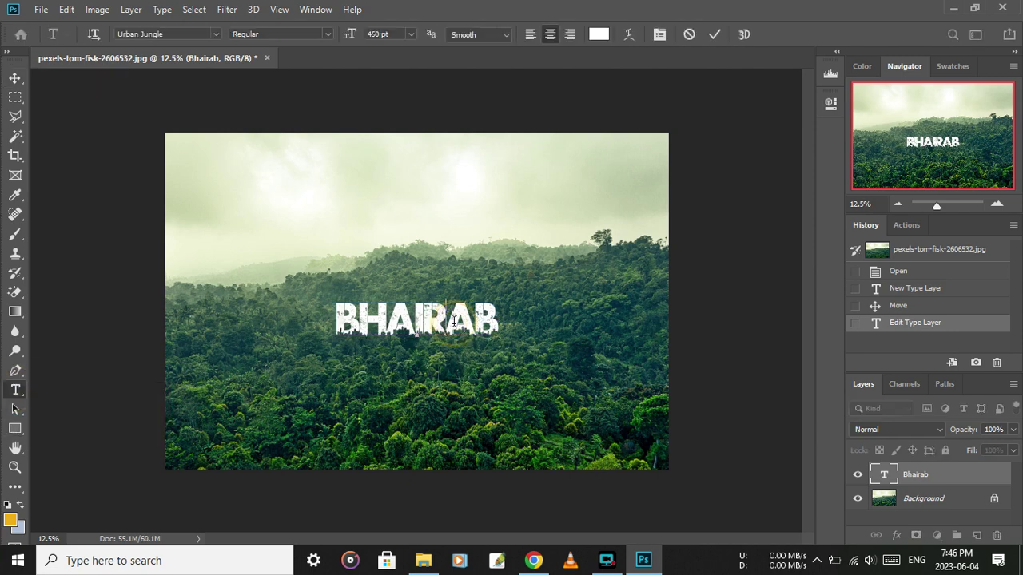
key(ctrl+a)
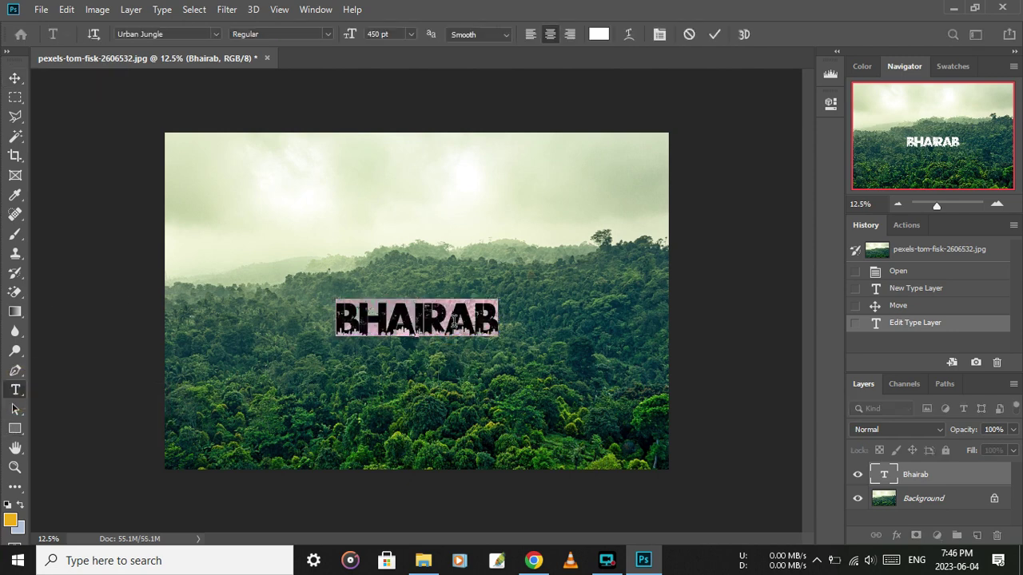
click(376, 34)
text(45)
key(Up)
key(Up)
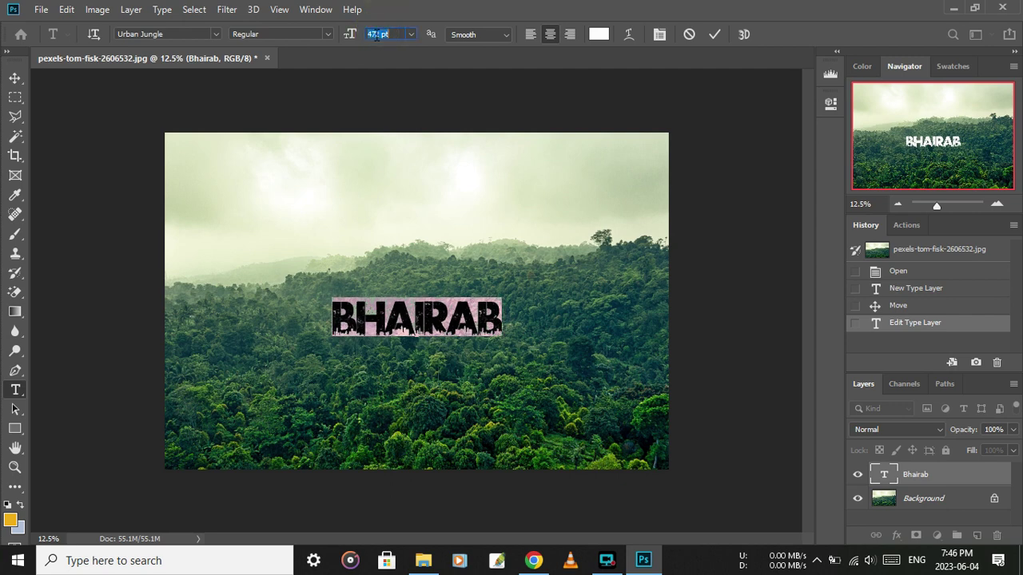
key(Up)
key(Up)
key(Up)
key(Up)
key(Up)
key(Up)
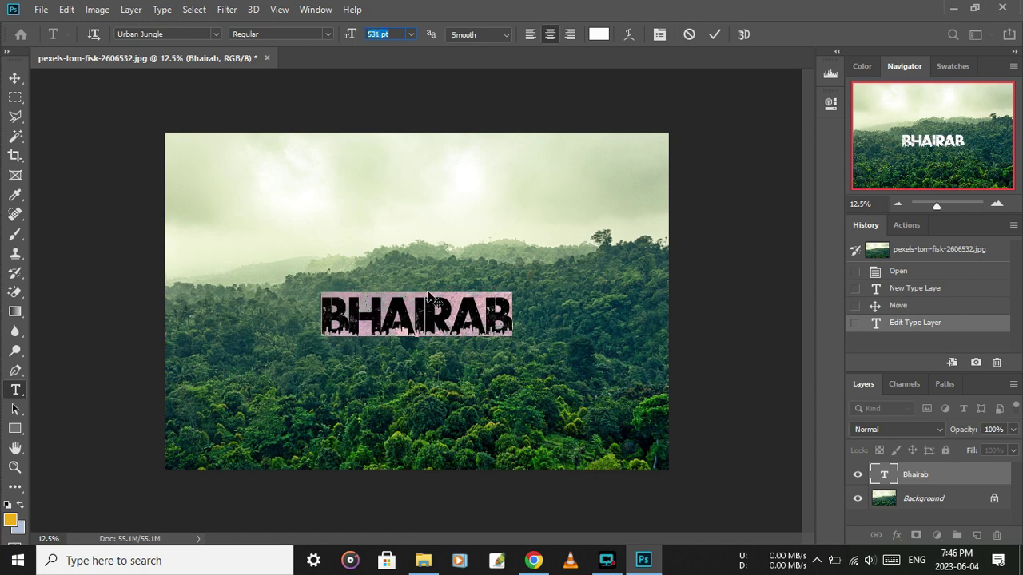
- Scale BHAIRAB up to about 165% and recentre it over the jungle hills
click(14, 77)
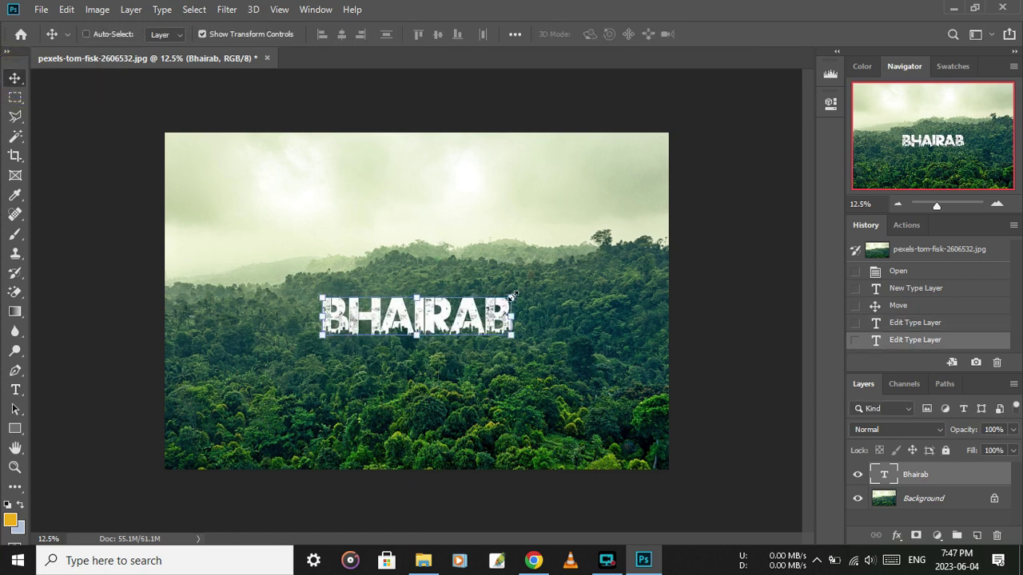
drag(512, 296, 625, 222)
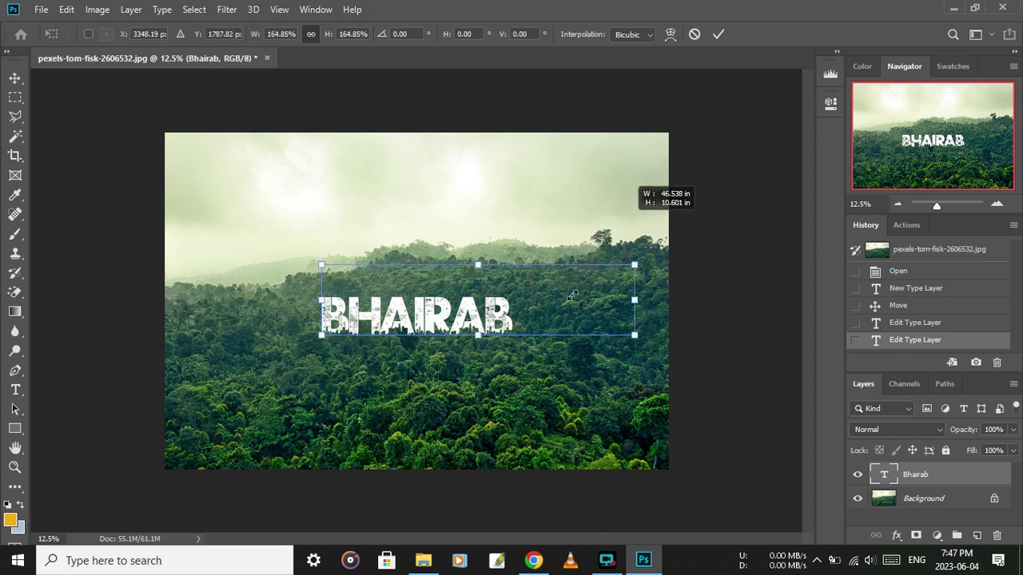
drag(571, 302, 520, 325)
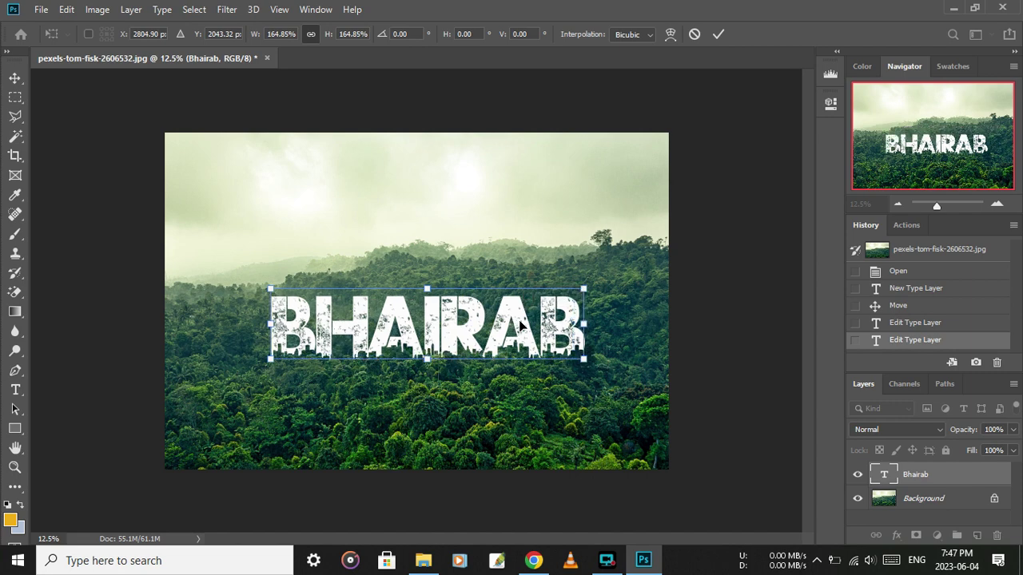
click(718, 36)
click(718, 34)
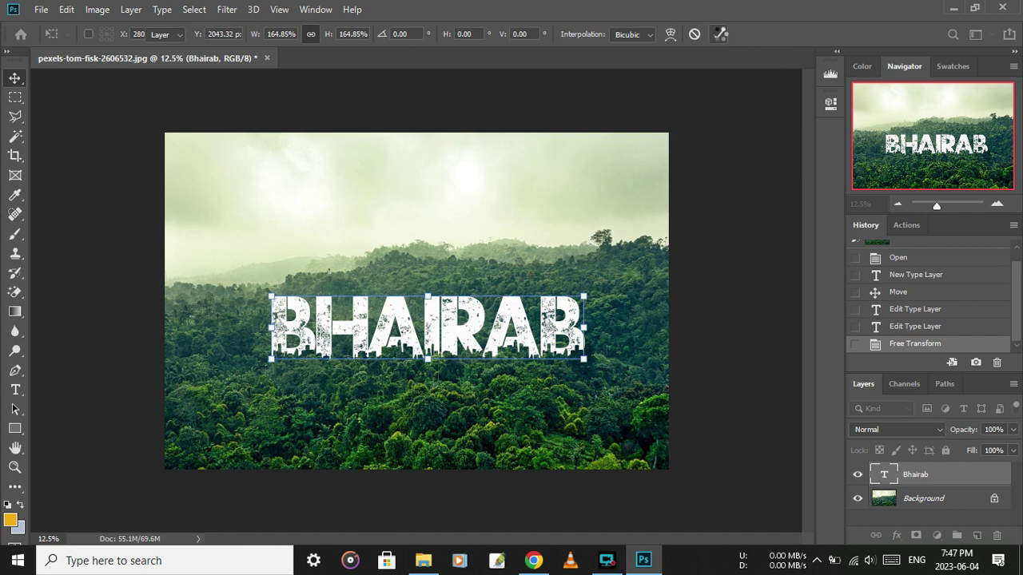
- Save a copy to the Desktop as a Baseline (Standard) JPEG at quality 12
click(40, 10)
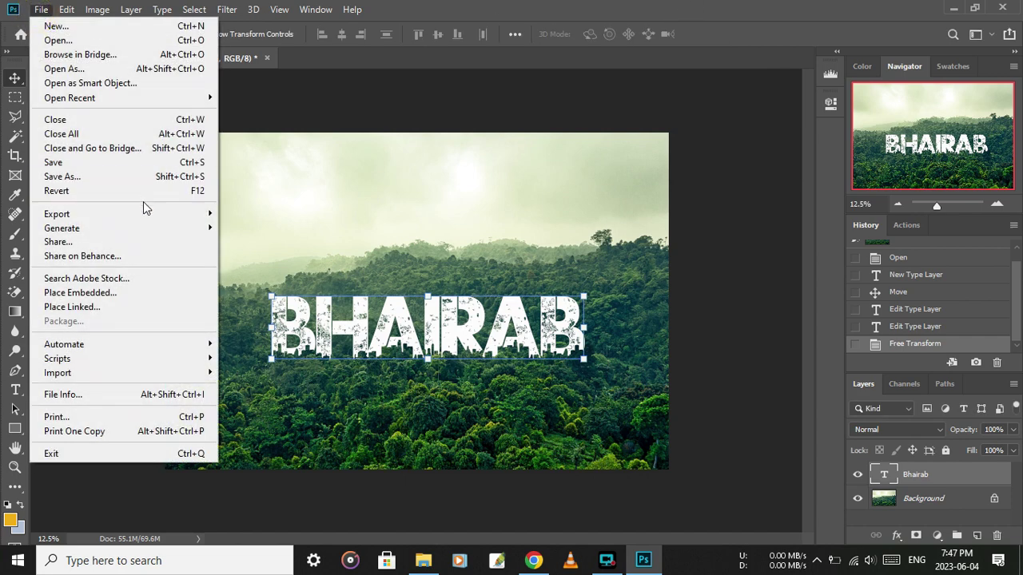
click(111, 176)
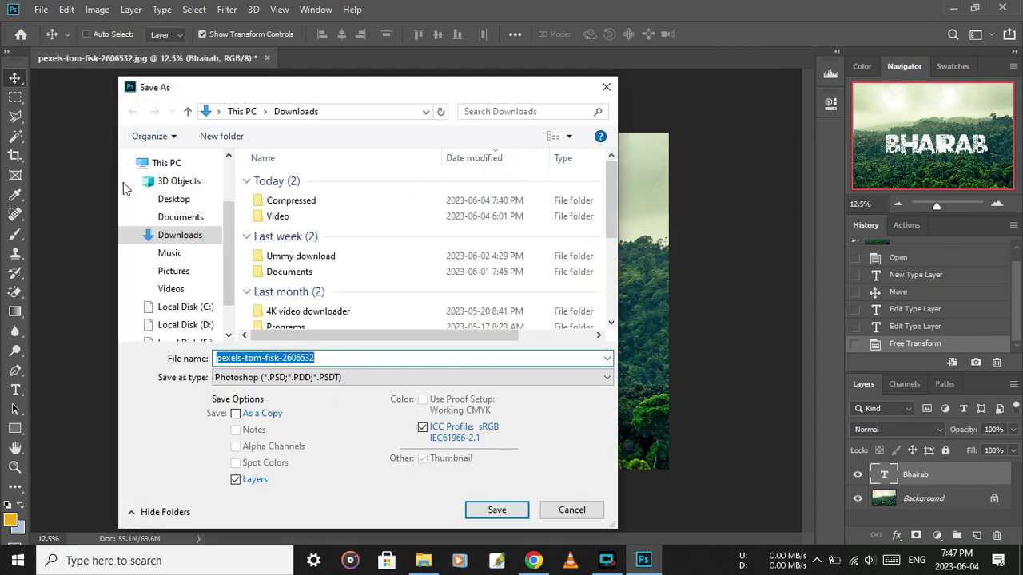
click(190, 201)
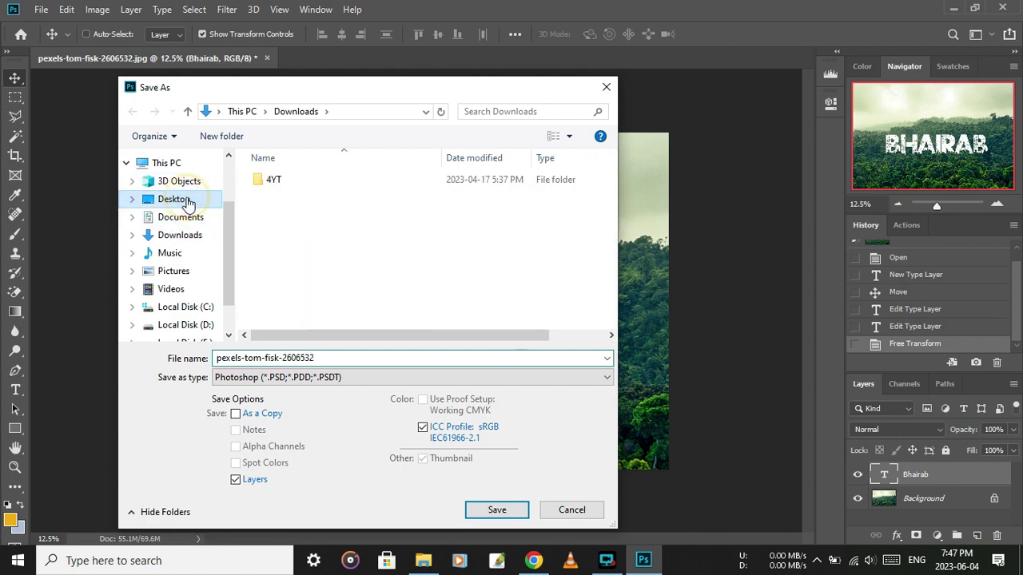
click(344, 379)
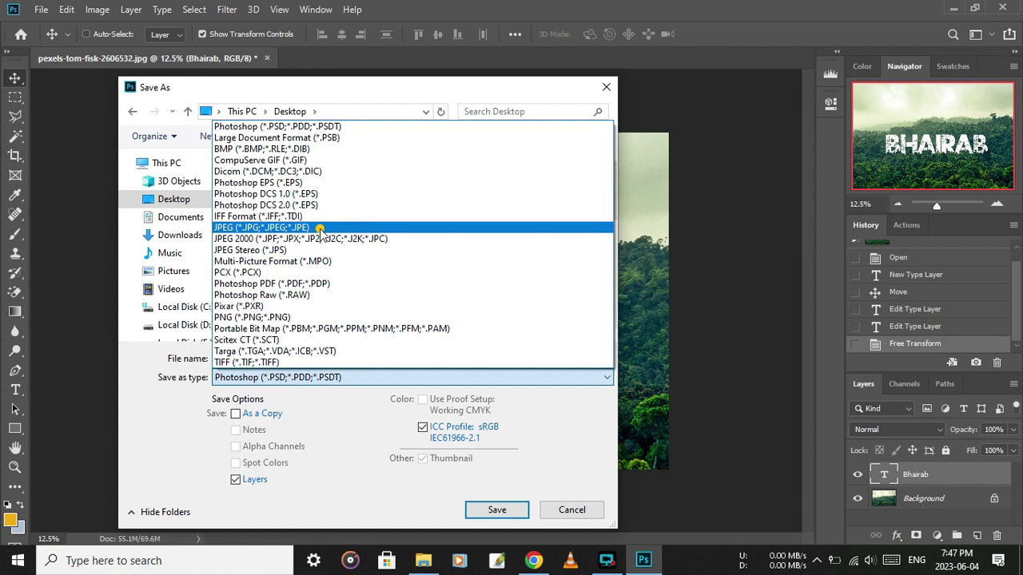
click(317, 228)
click(497, 512)
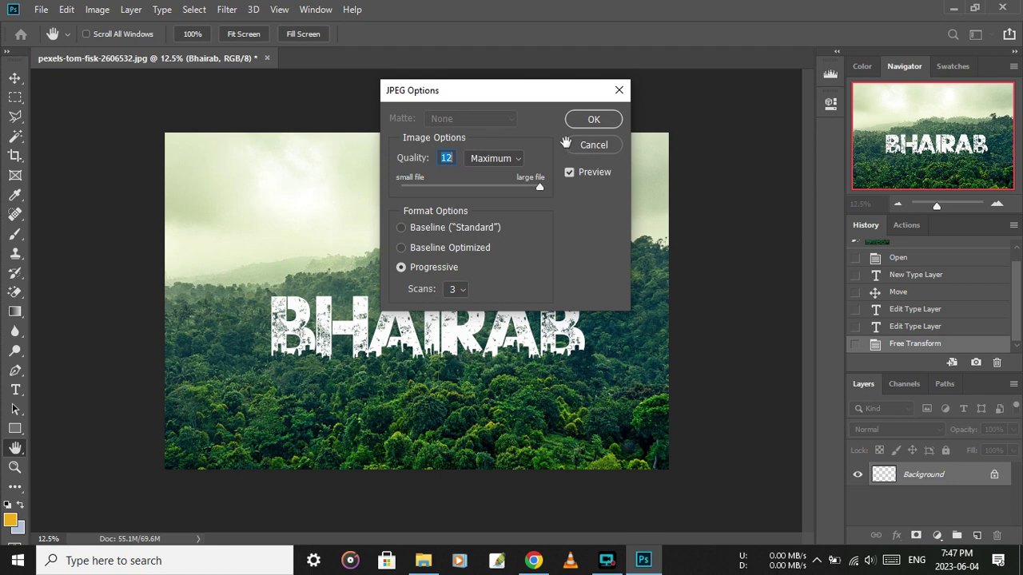
click(451, 230)
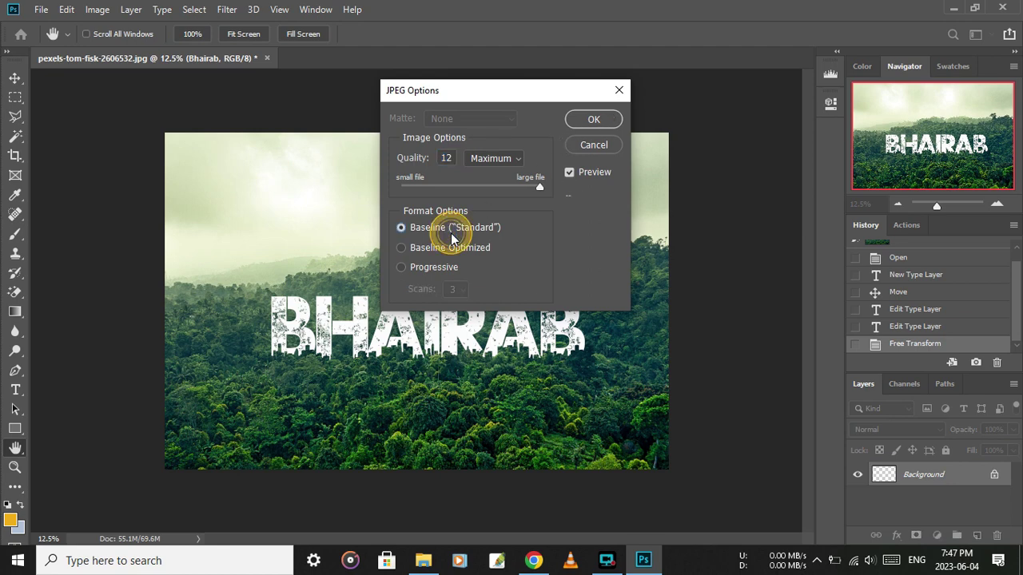
click(592, 121)
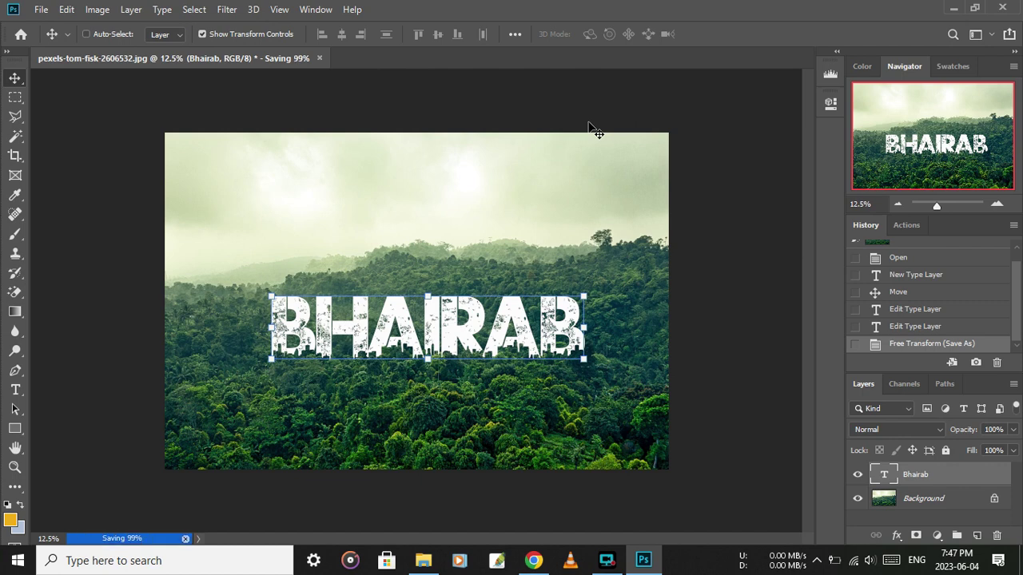
- Minimize Photoshop and the Downloads folder, then select the pexels-tom-fisk-2606532 image on the desktop
click(958, 7)
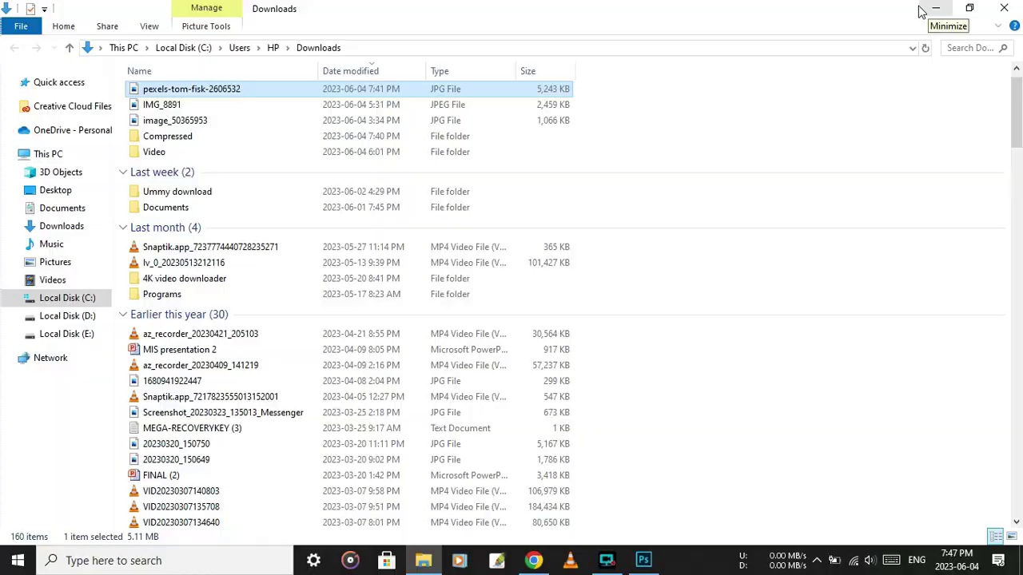
click(935, 8)
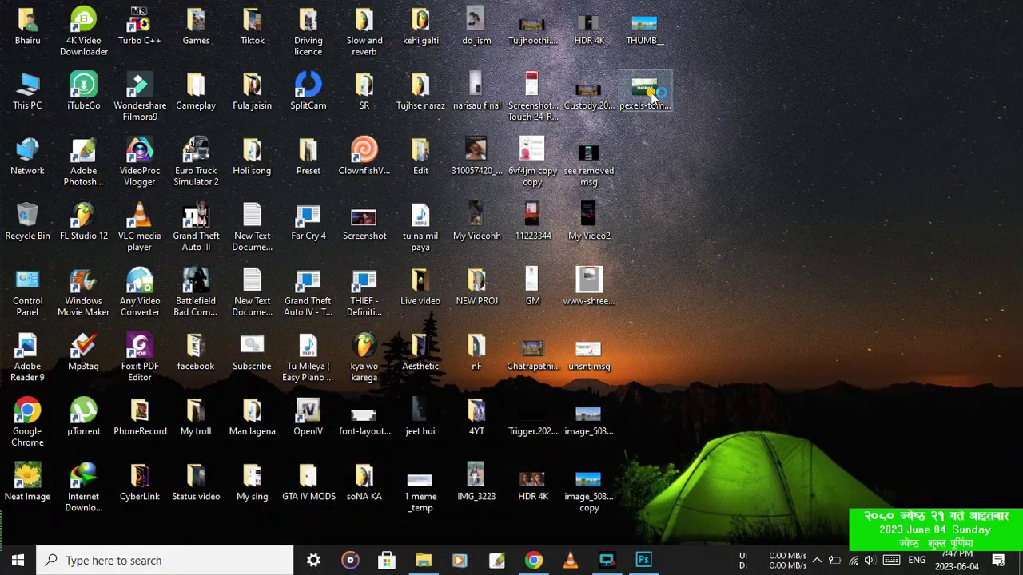
click(652, 96)
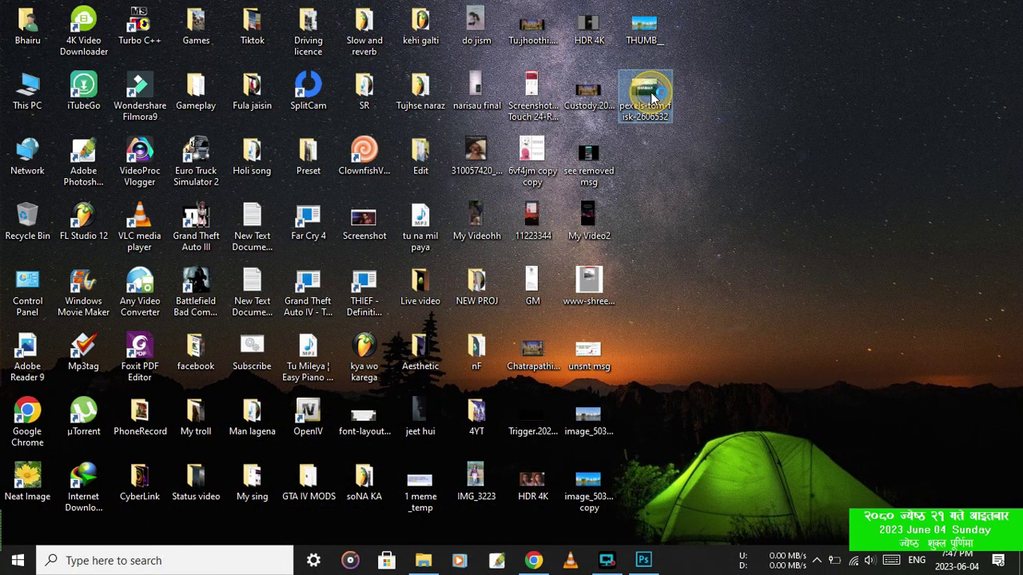